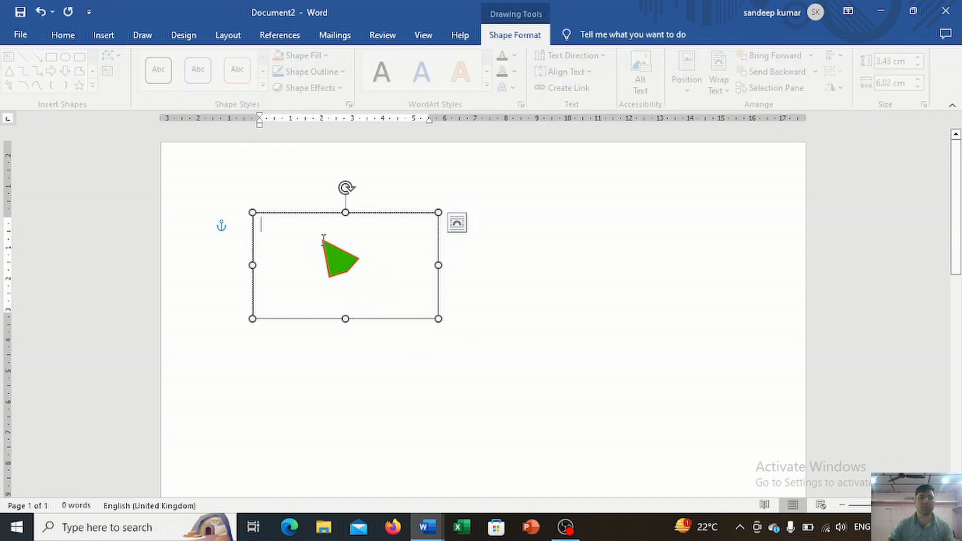
Fill the text box with four dashed fill-in lines labelled Name, Class, Rollno and Dob.
type("name")
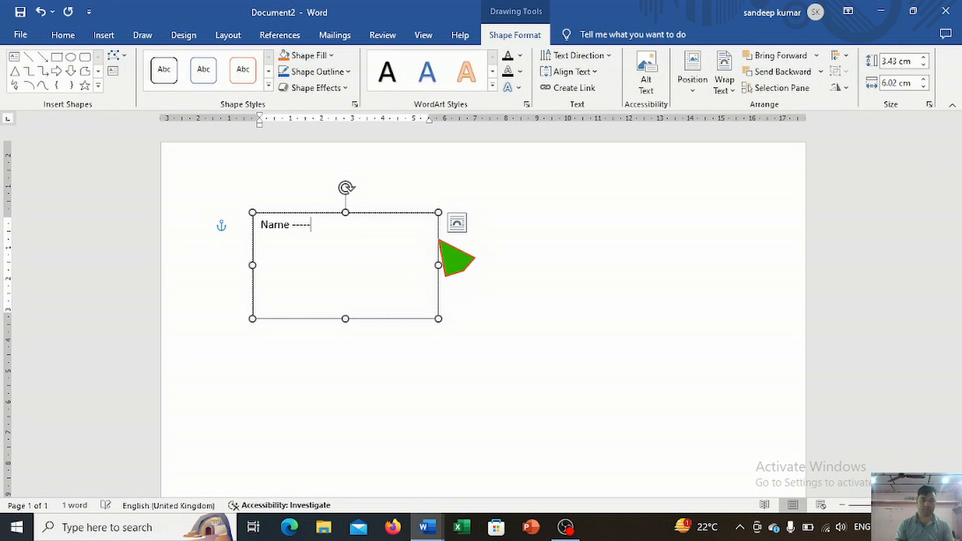
type(" --------------------------")
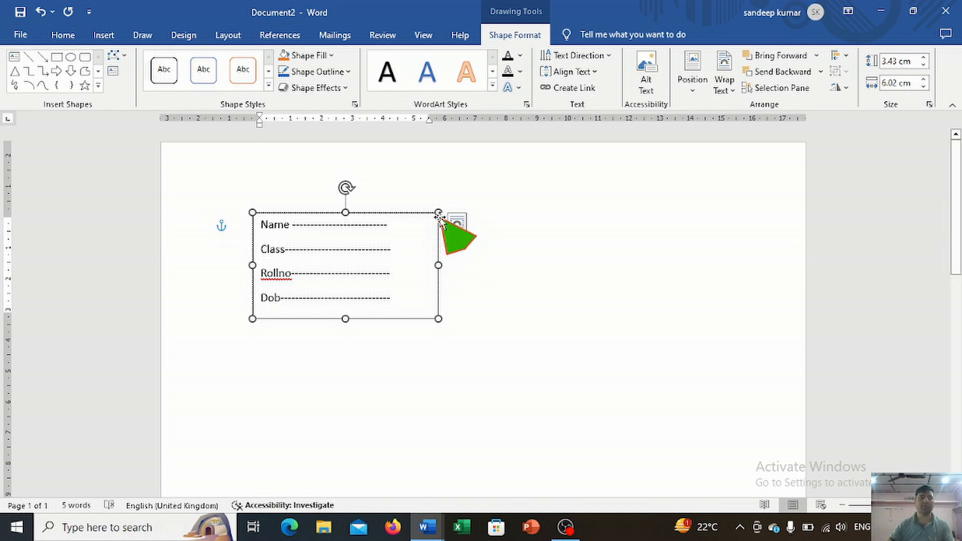
left_click(492, 298)
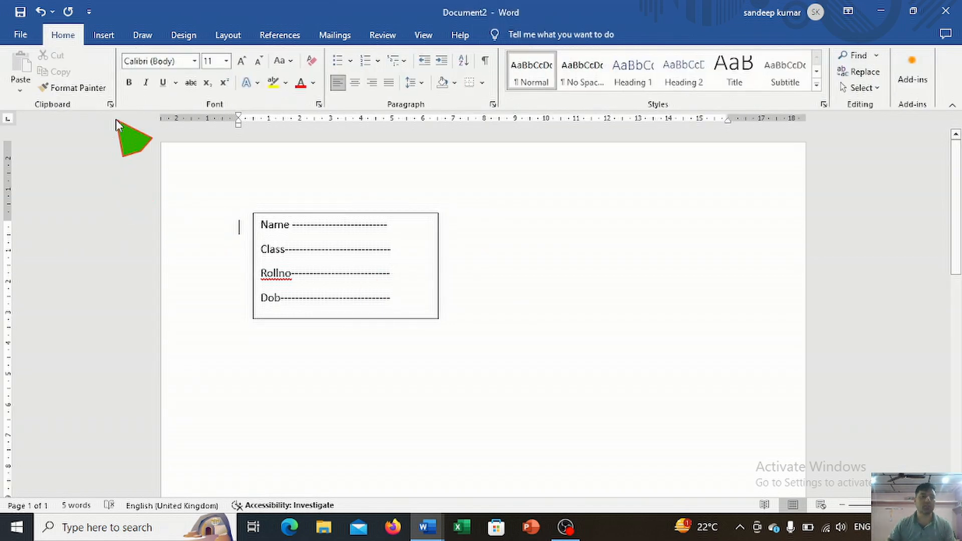
Draw a five-pointed star beside the text box, about 4.55 cm high and 5.66 cm wide.
left_click(103, 36)
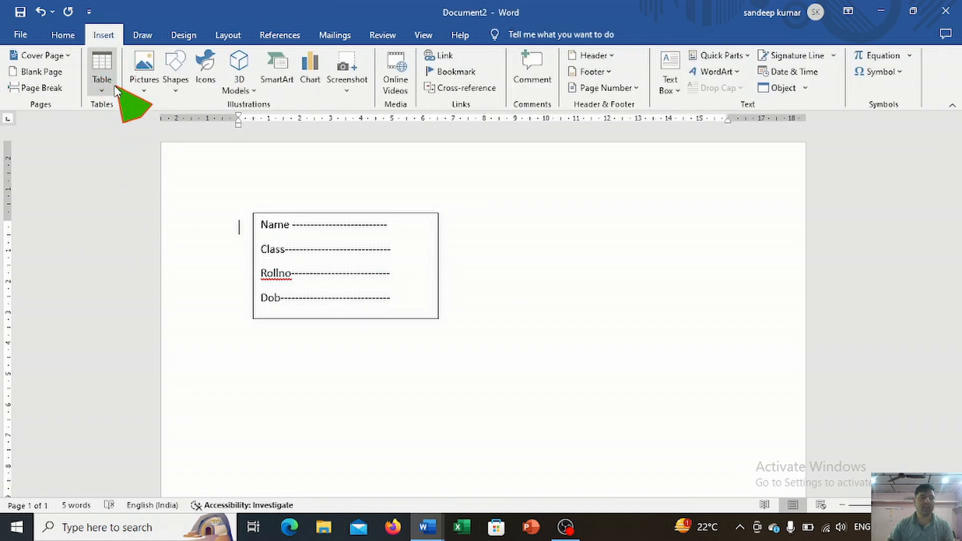
left_click(177, 89)
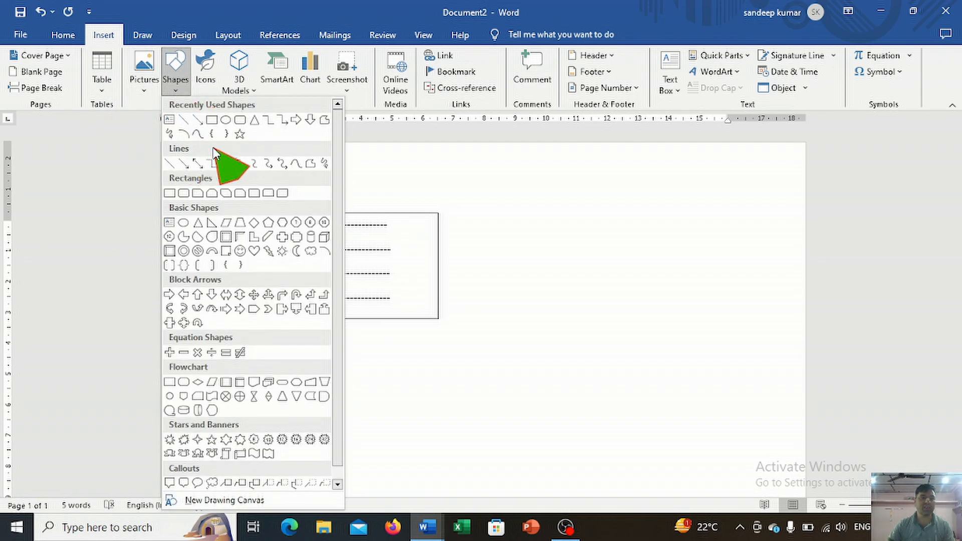
left_click(239, 133)
left_click_drag(483, 219, 672, 365)
left_click_drag(557, 296, 541, 259)
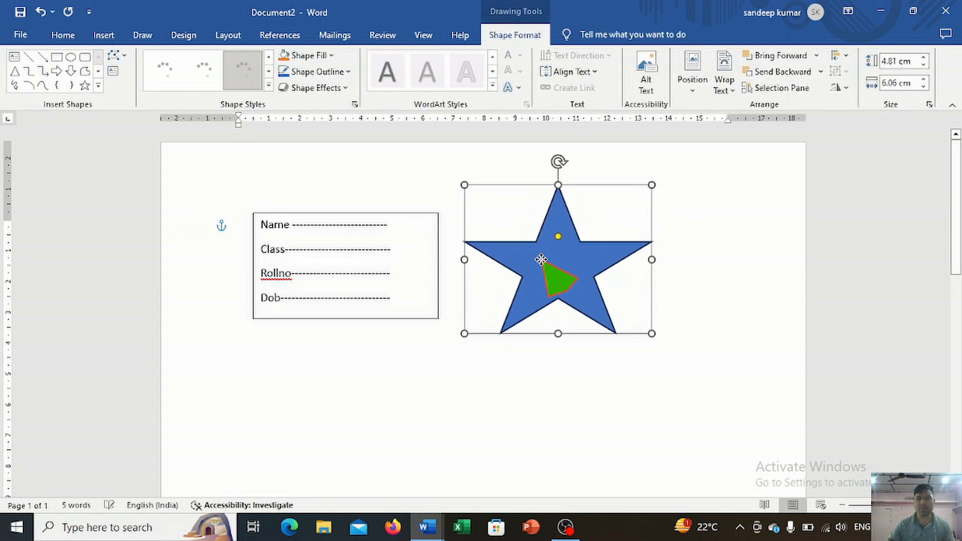
left_click_drag(652, 336, 639, 326)
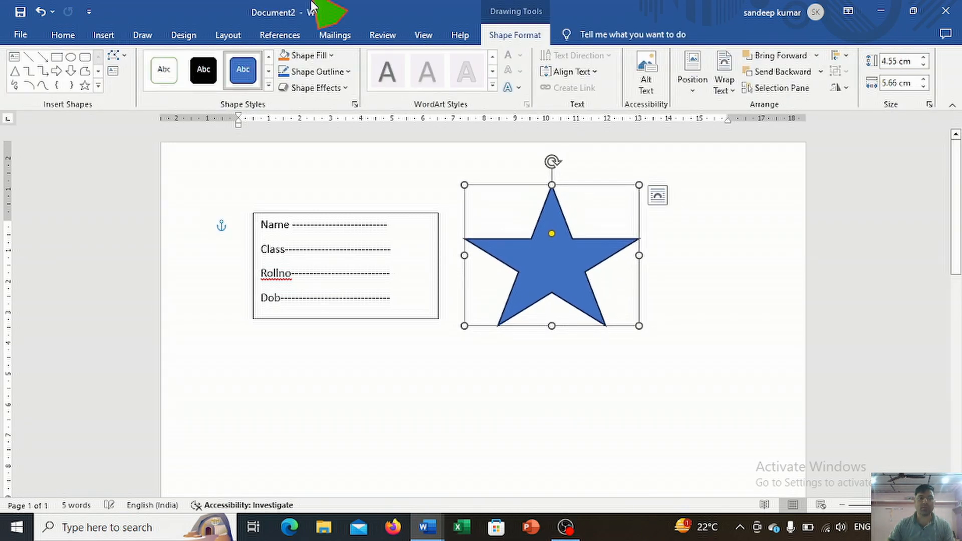
Draw a 24-point star below the text box, about 5.63 cm high and 7.3 cm wide.
left_click(106, 35)
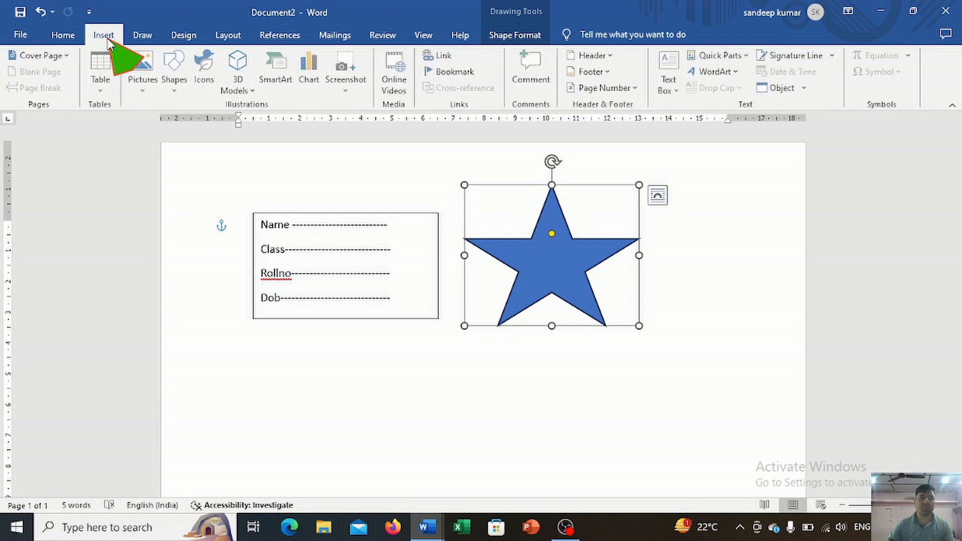
left_click(179, 91)
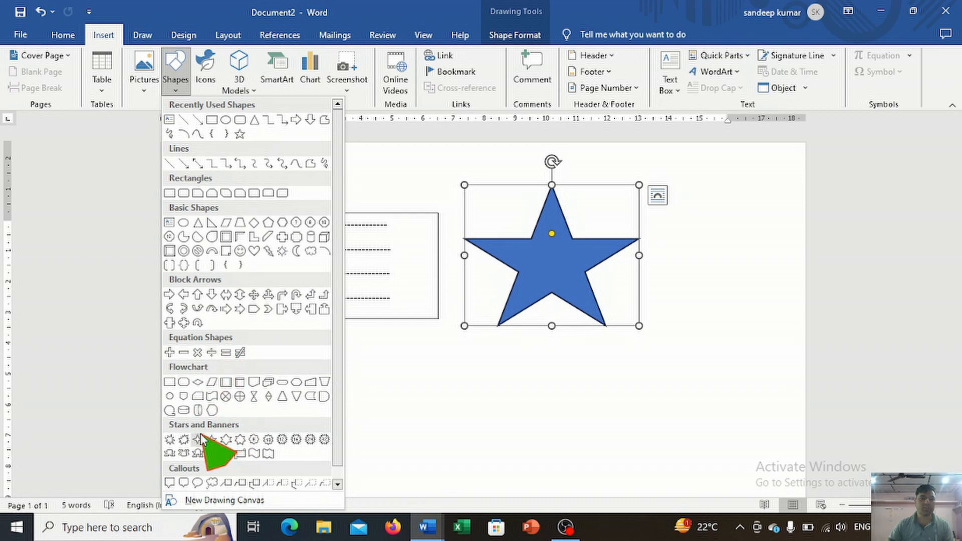
scroll(225, 441, "down", 1)
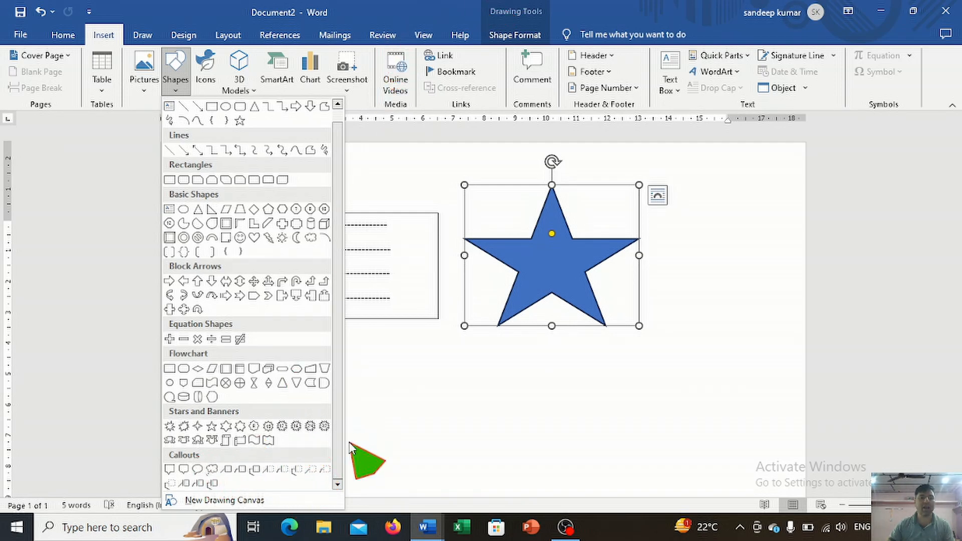
left_click(310, 426)
left_click_drag(301, 355, 521, 490)
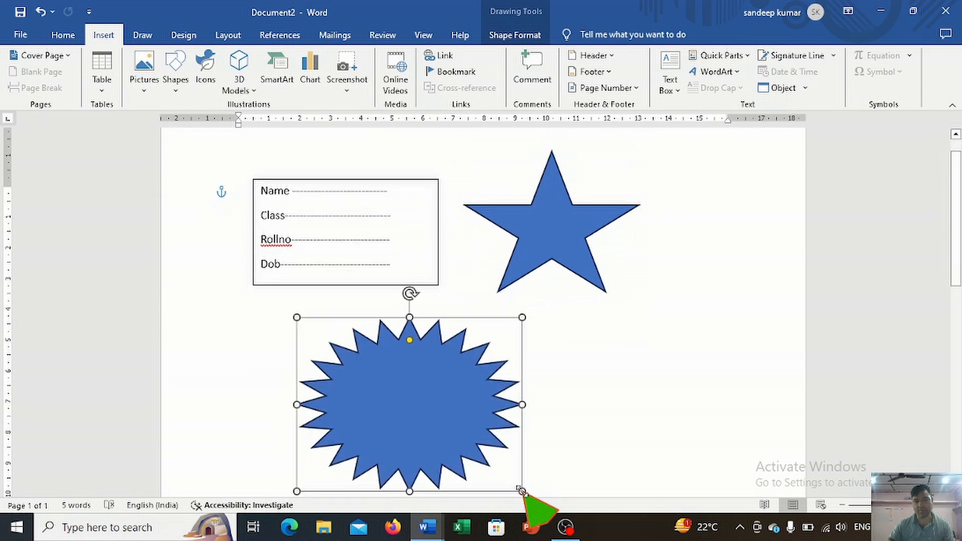
scroll(395, 363, "down", 1)
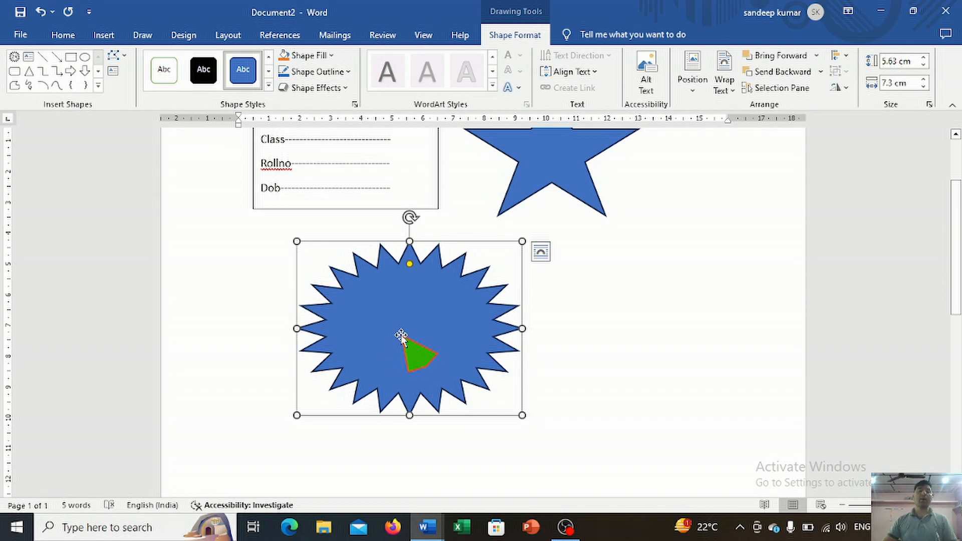
scroll(406, 337, "up", 1)
scroll(407, 339, "down", 1)
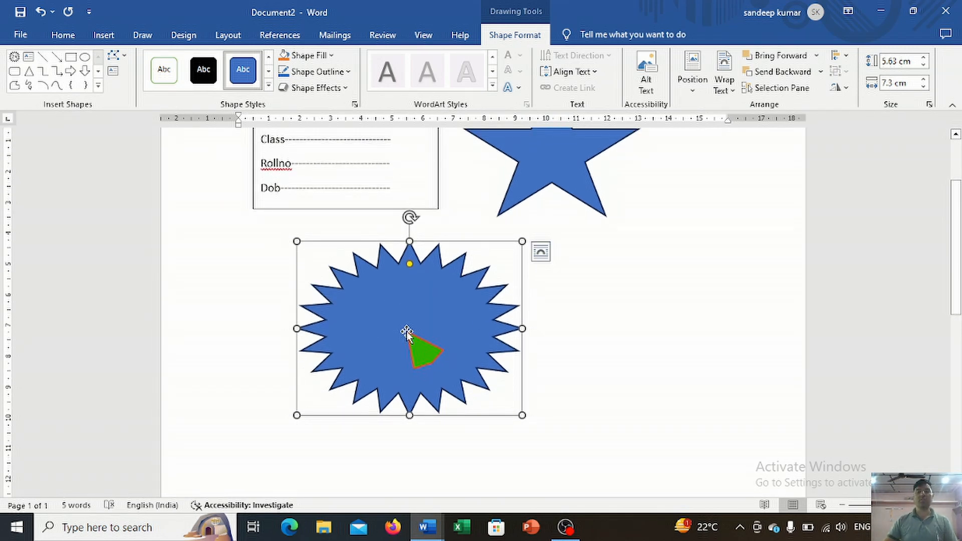
Add the text "Discount 10%" inside the 24-point star.
right_click(407, 332)
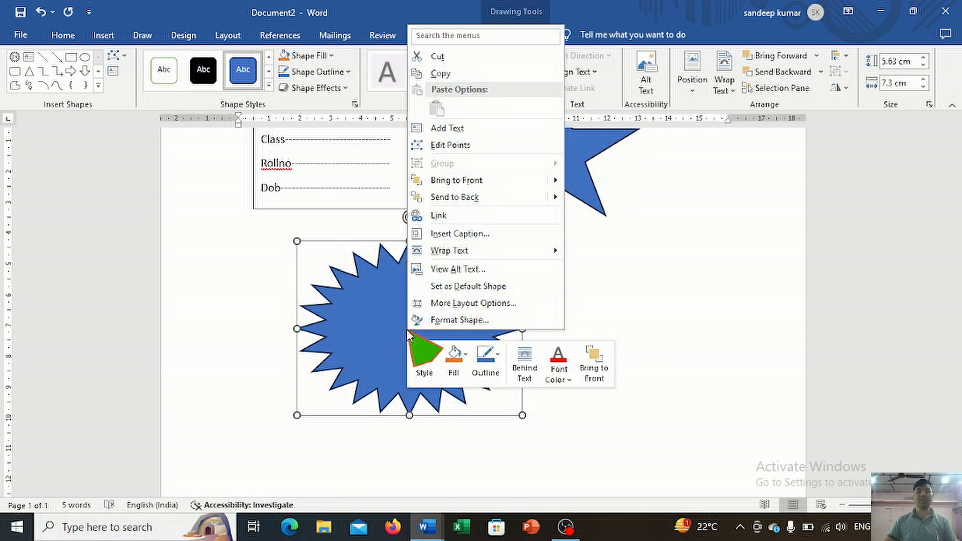
left_click(456, 131)
type("dis")
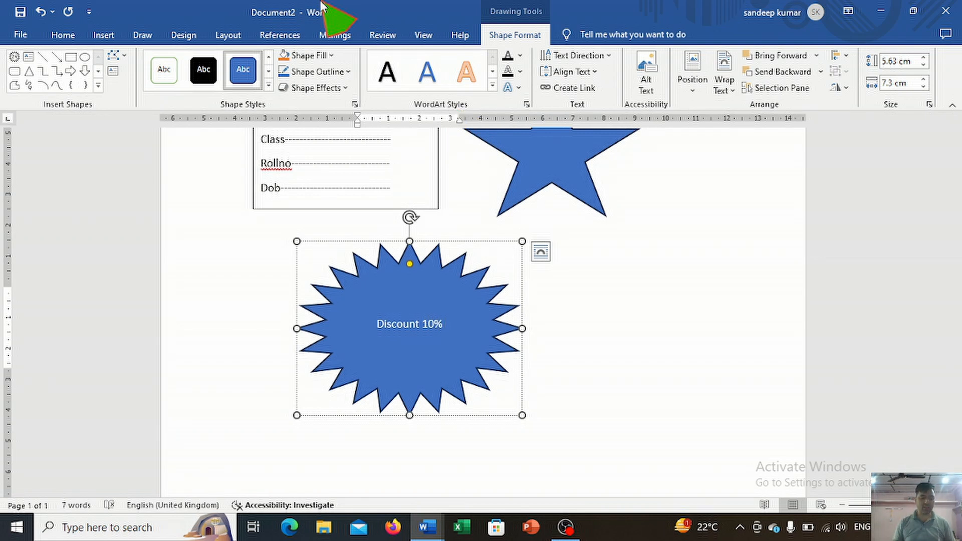
Enlarge the "Discount 10%" text by several font sizes so it spans two lines in the 24-point star.
key("shift+Left")
key("shift+Left")
key("shift+Left")
key("shift+Left")
key("shift+Left")
key("shift+Left")
key("shift+Left")
key("shift+Left")
key("shift+Left")
key("shift+Left")
key("shift+Left")
key("shift+Left")
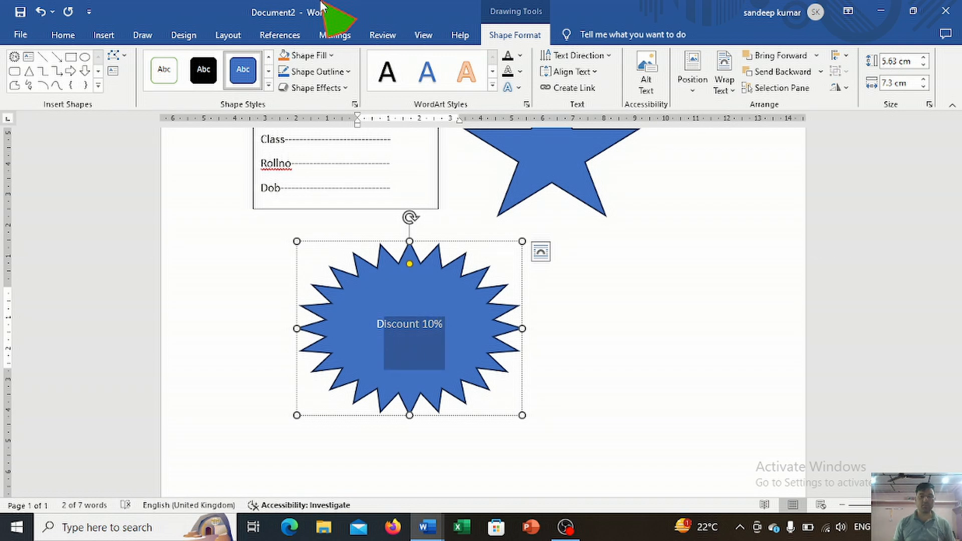
key("ctrl+shift+period")
key("ctrl+shift+period")
key("ctrl+shift+period")
key("ctrl+shift+period")
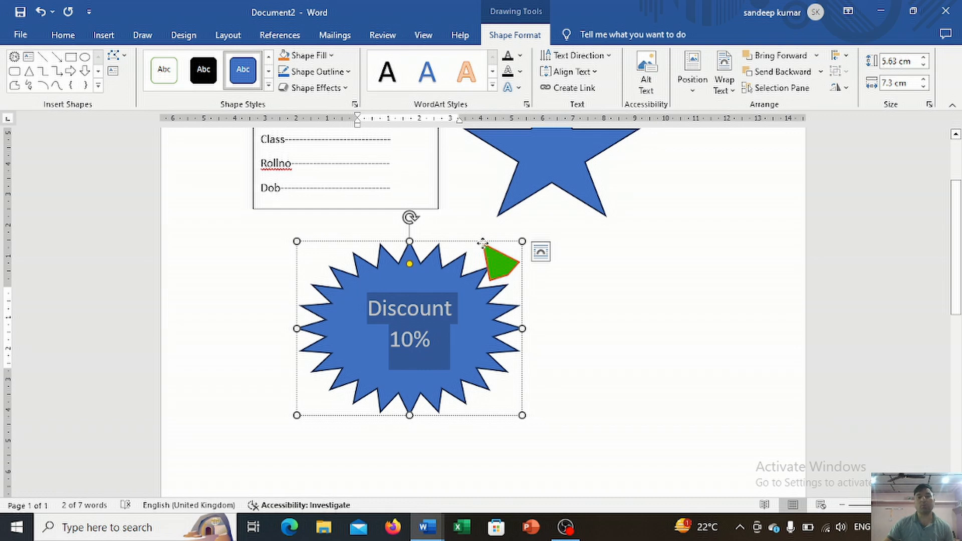
left_click(482, 244)
left_click_drag(448, 246, 468, 270)
scroll(484, 277, "up", 3)
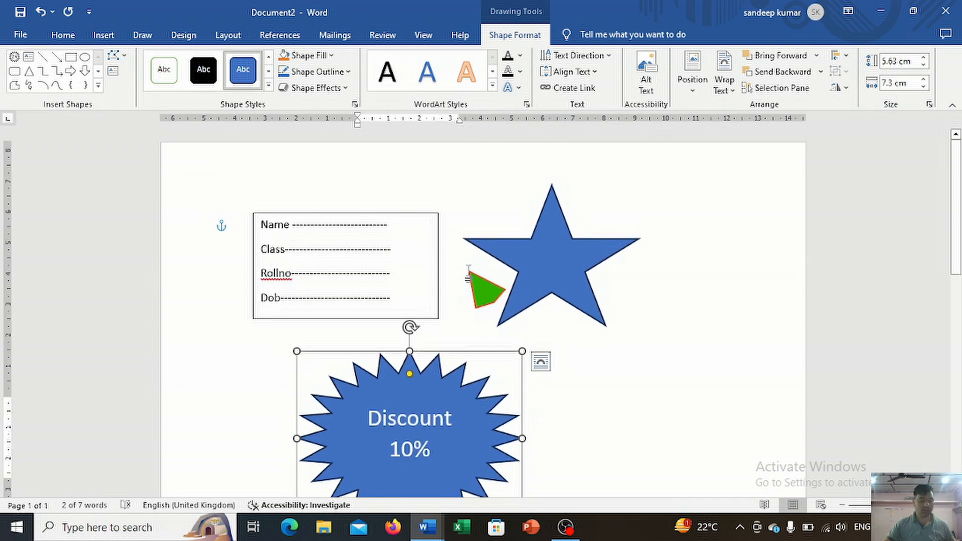
Clear all text from the 24-point star and from the text box.
key("ctrl+a")
key("BackSpace")
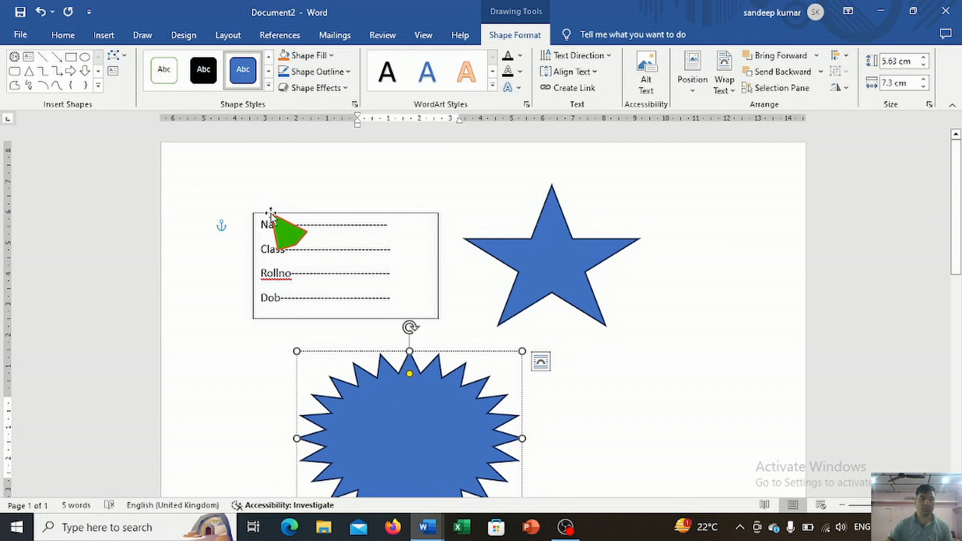
left_click(270, 213)
key("ctrl+a")
key("BackSpace")
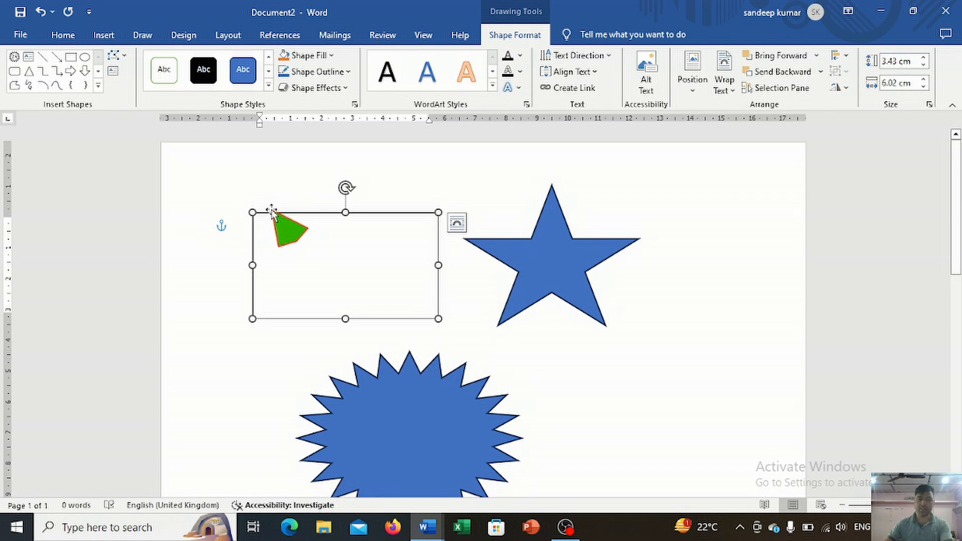
Delete the text box, the five-pointed star and the 24-point star from the page.
key("Delete")
left_click(528, 250)
key("Delete")
left_click(415, 429)
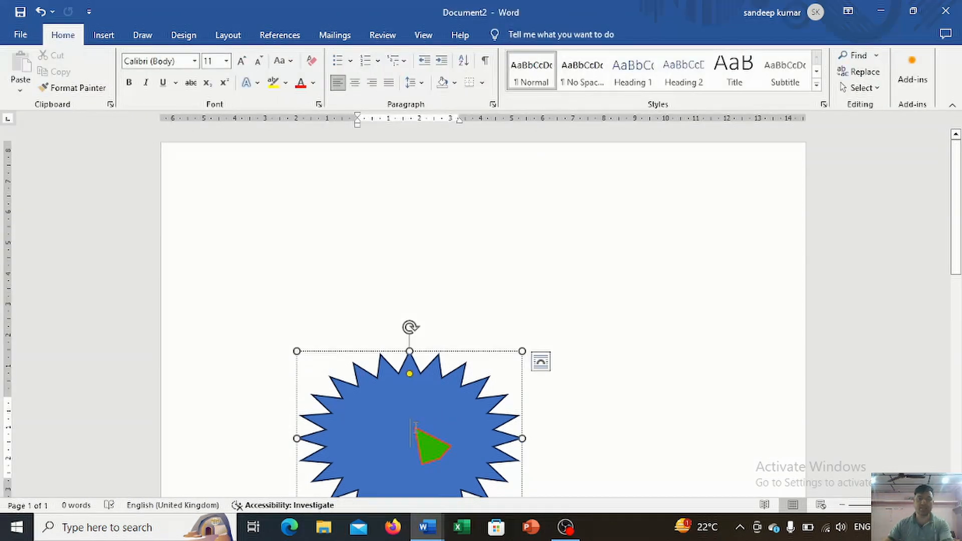
key("Delete")
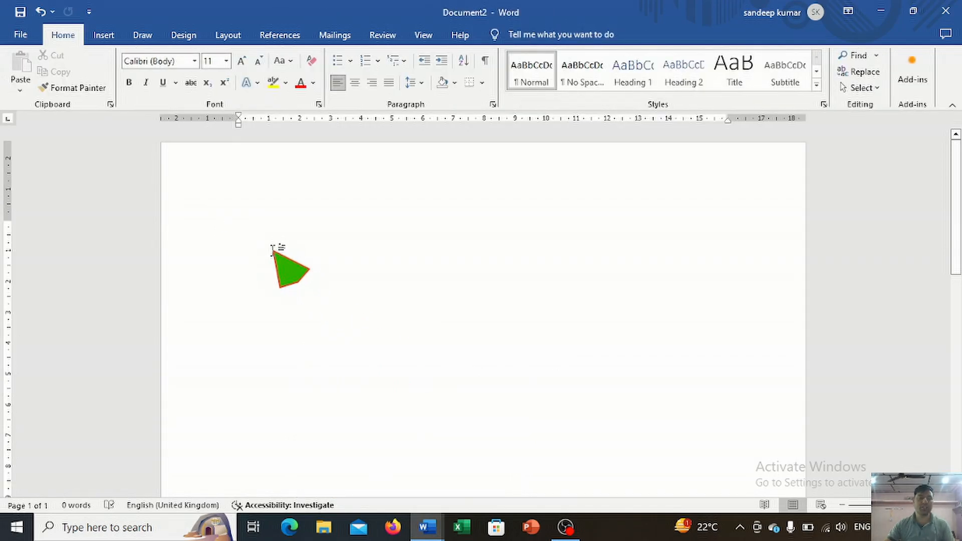
Draw a rounded flowchart alternate process shape near the page's upper middle, about 2.24 cm high and 5.42 cm wide.
left_click(111, 37)
left_click(176, 90)
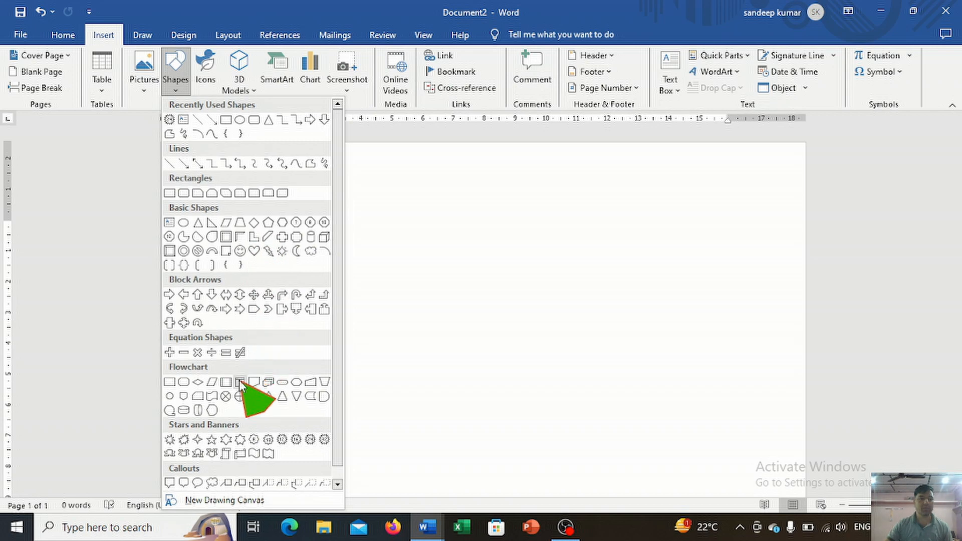
left_click(181, 385)
left_click_drag(331, 228, 501, 297)
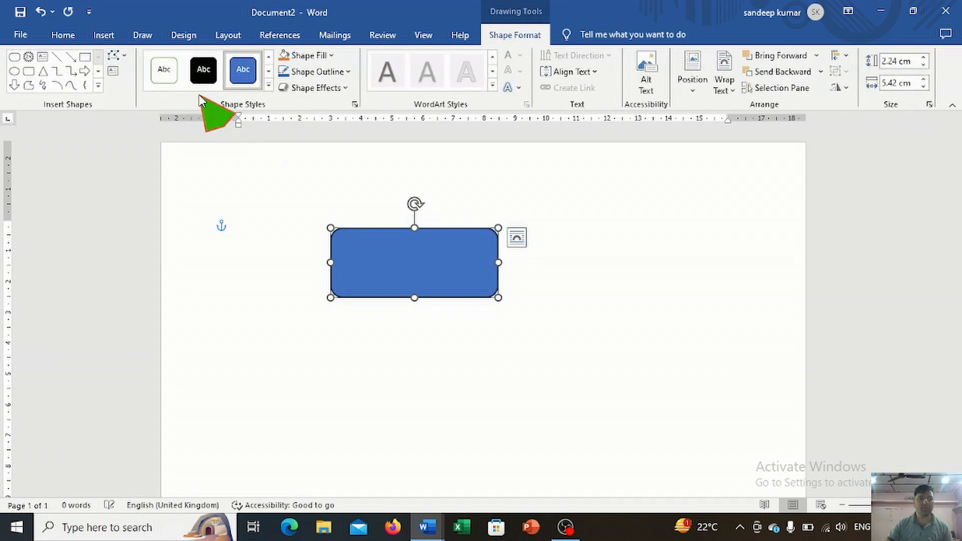
Draw a short straight arrow down from the rounded flowchart shape's lower edge and delete both shapes.
left_click(102, 36)
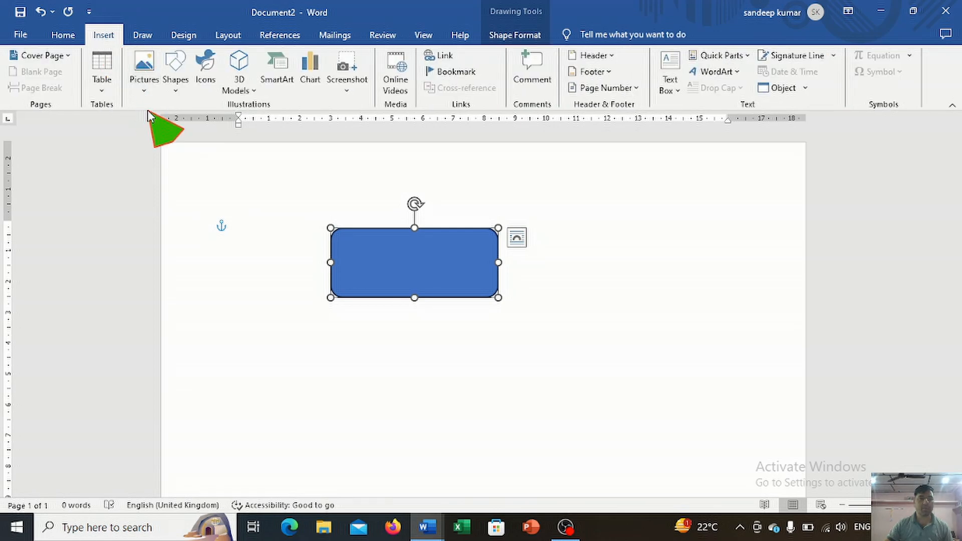
left_click(176, 93)
left_click(183, 163)
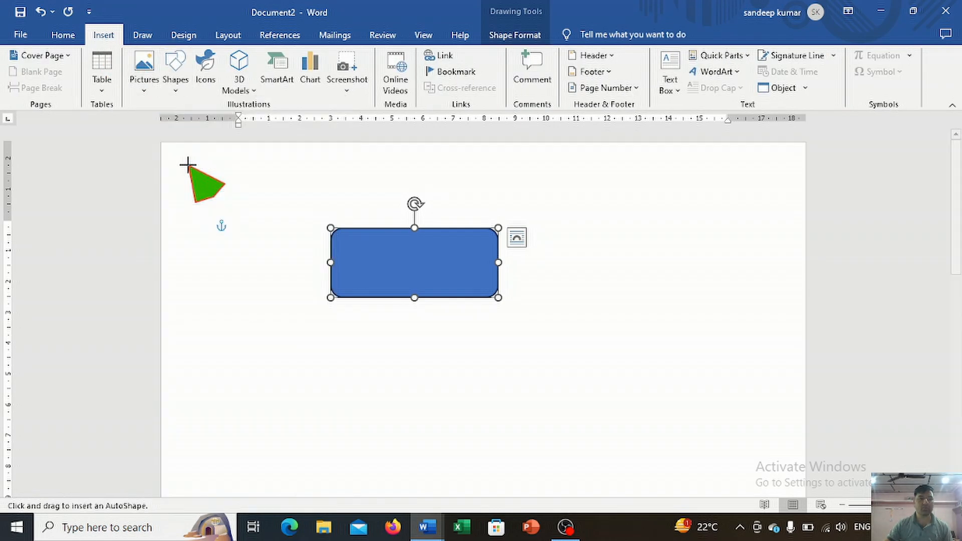
left_click_drag(406, 299, 406, 336)
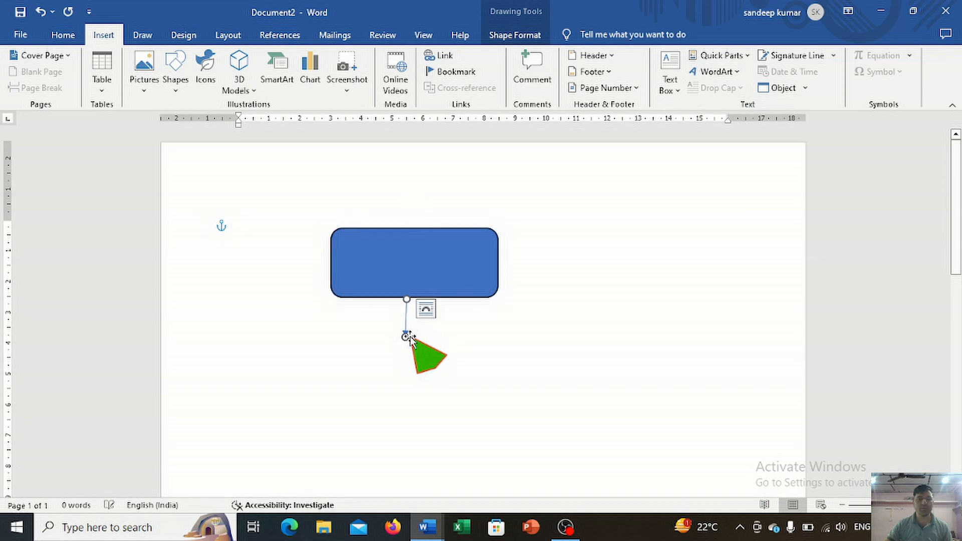
key("ctrl+a")
key("Delete")
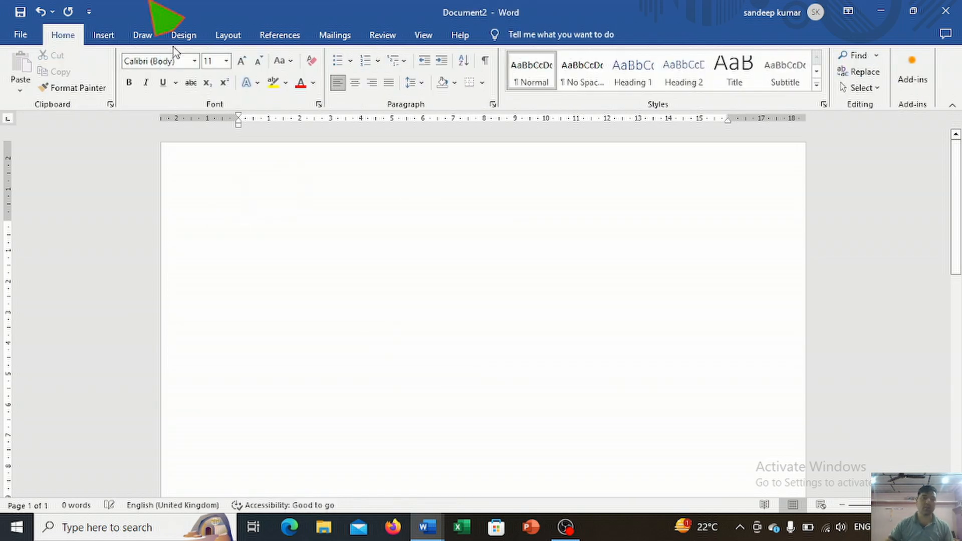
Draw an oval near the start of the page and widen it to about 2.52 cm high and 5.35 cm wide.
left_click(104, 35)
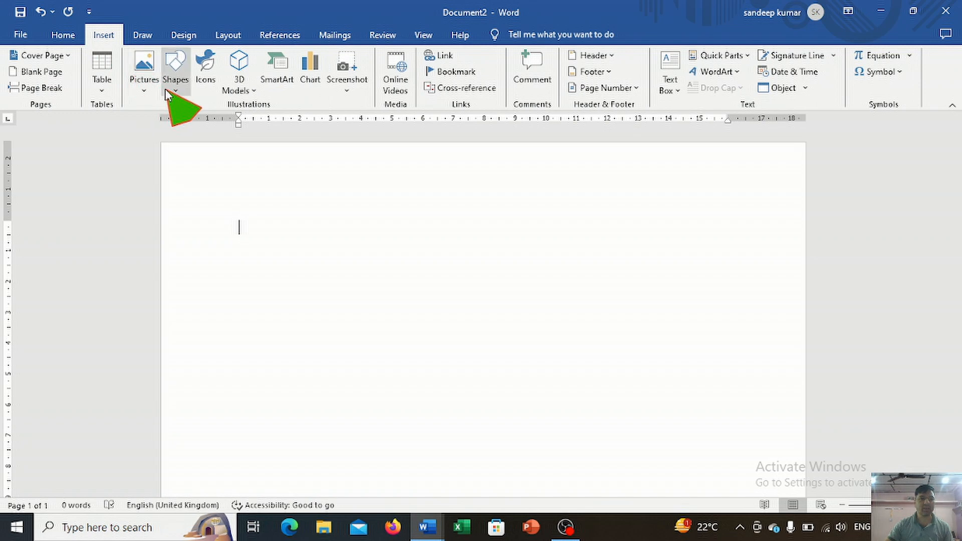
left_click(176, 75)
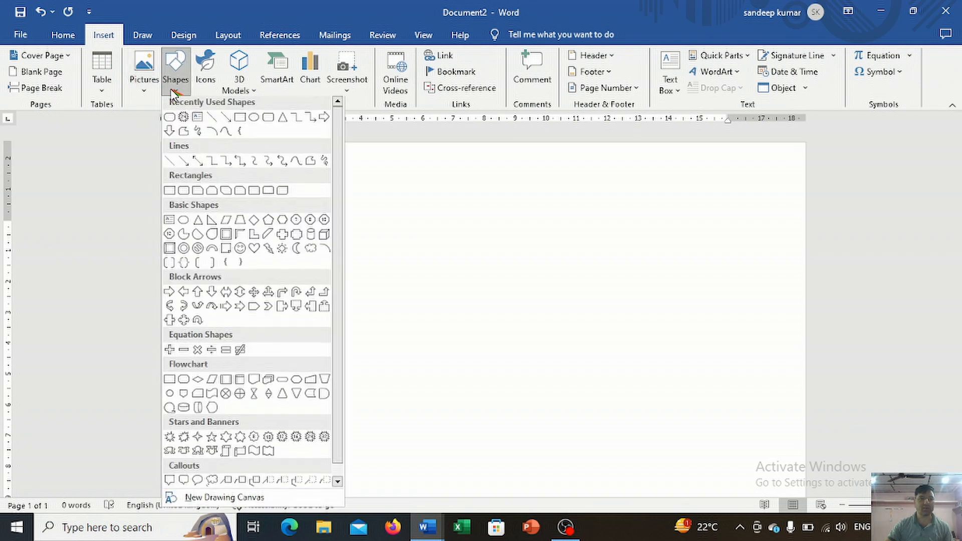
left_click(254, 120)
left_click_drag(242, 245, 337, 323)
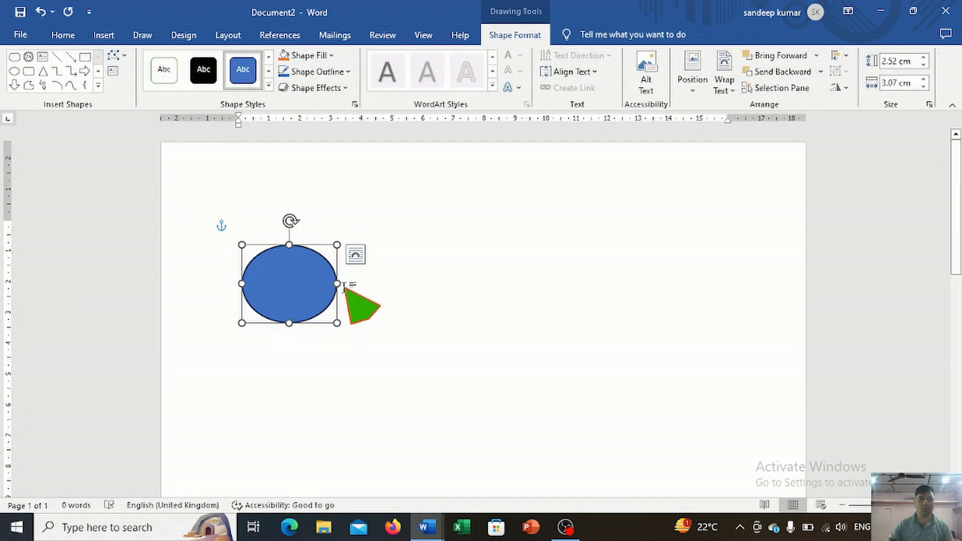
left_click_drag(337, 283, 407, 284)
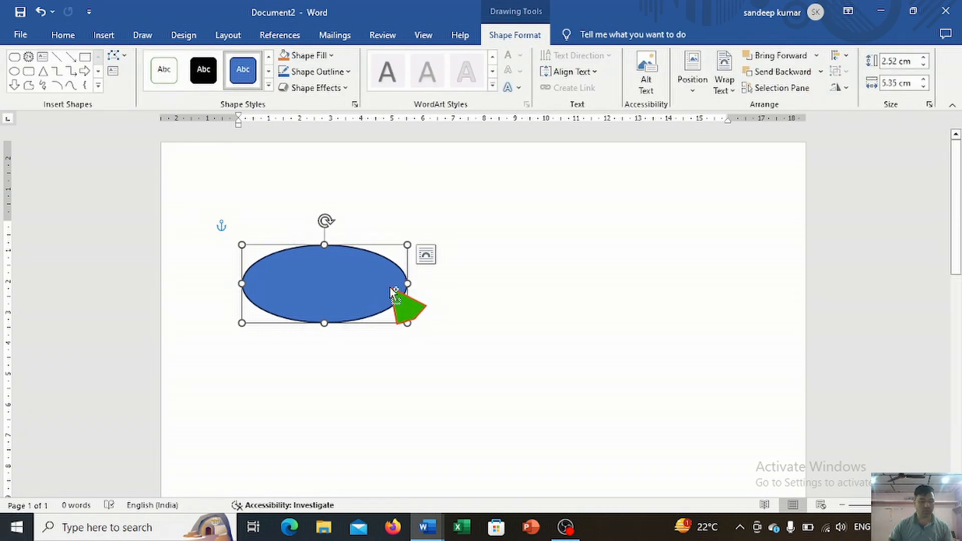
Duplicate the oval to the right of the original and copy the duplicate to the clipboard.
left_click_drag(393, 293, 557, 272)
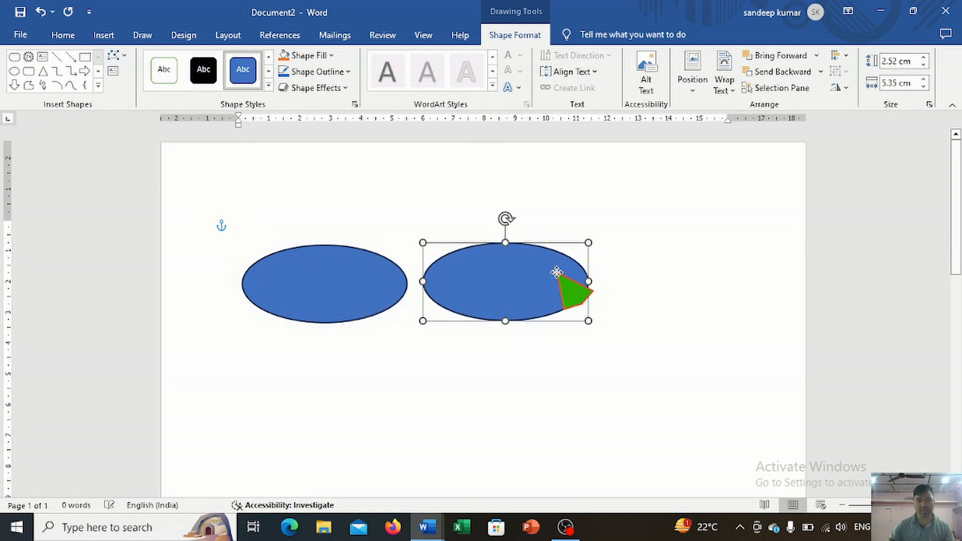
left_click(70, 39)
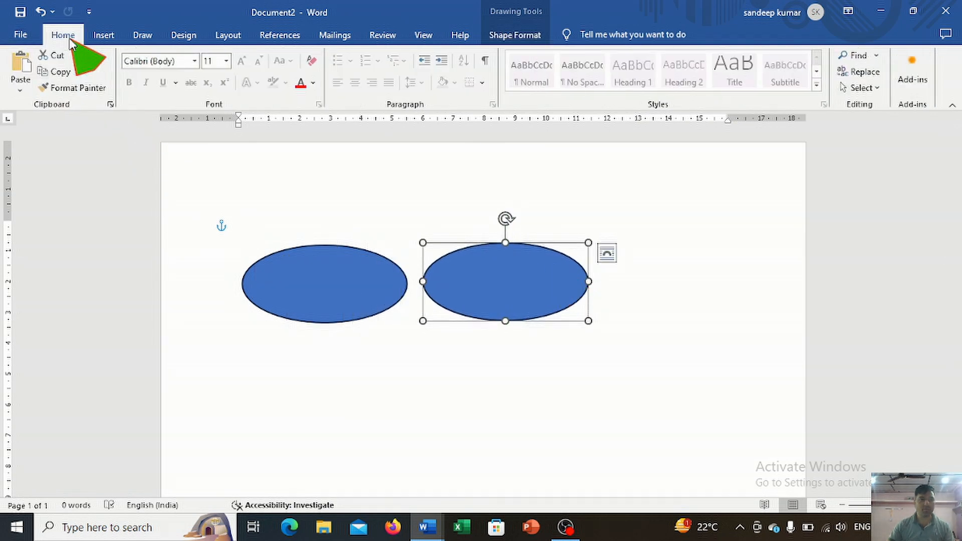
left_click(60, 71)
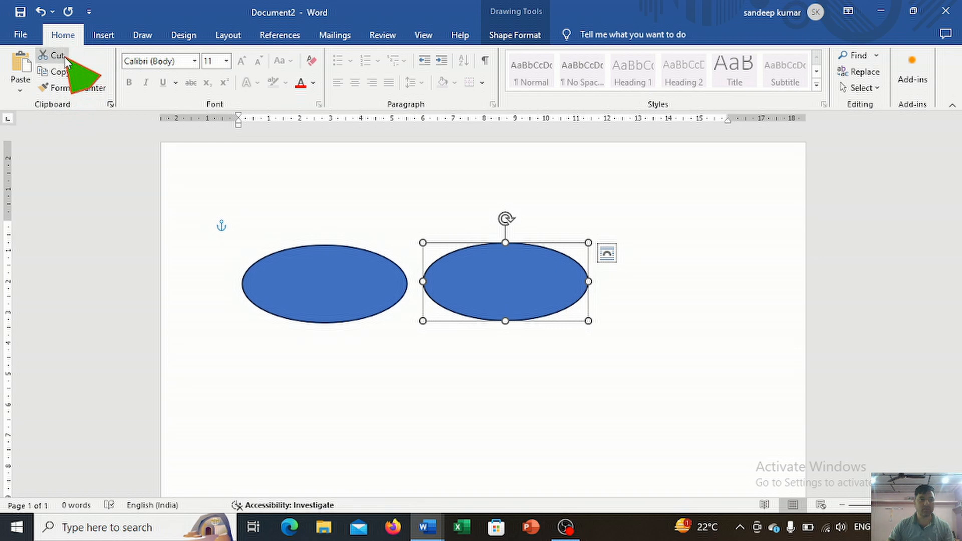
Paste the copied oval as a third oval and place it in line beyond the second one.
left_click(20, 62)
left_click_drag(518, 298, 677, 280)
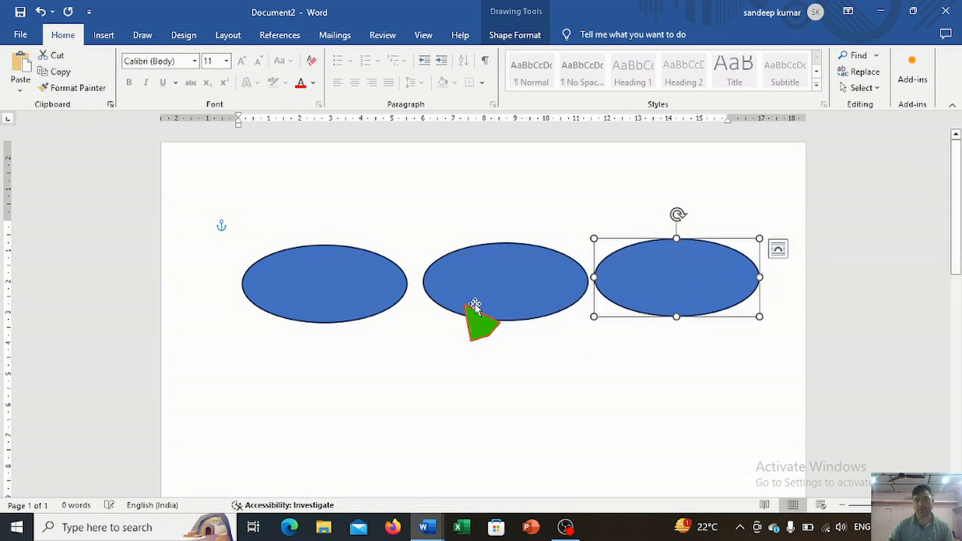
Add the text "input" inside the first oval.
left_click(350, 280)
right_click(350, 279)
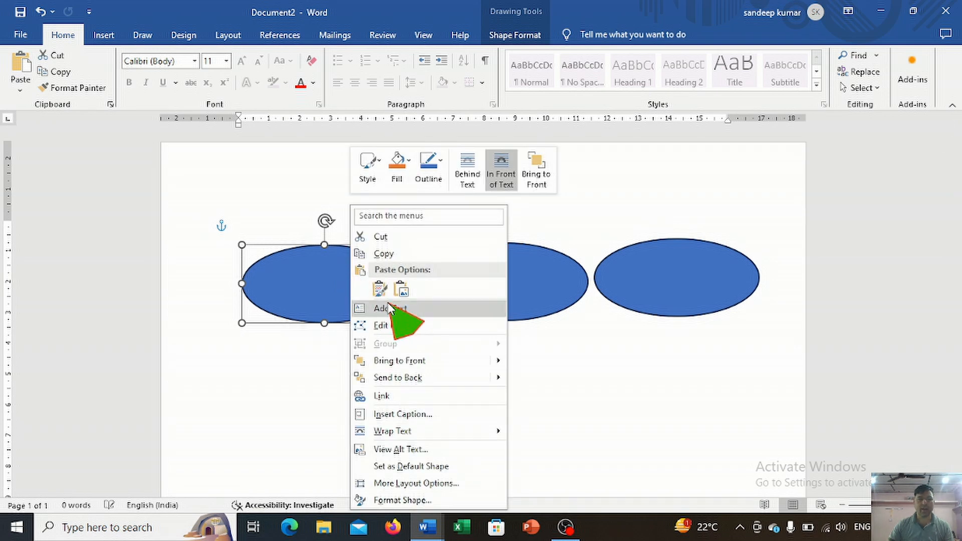
left_click(318, 277)
right_click(318, 277)
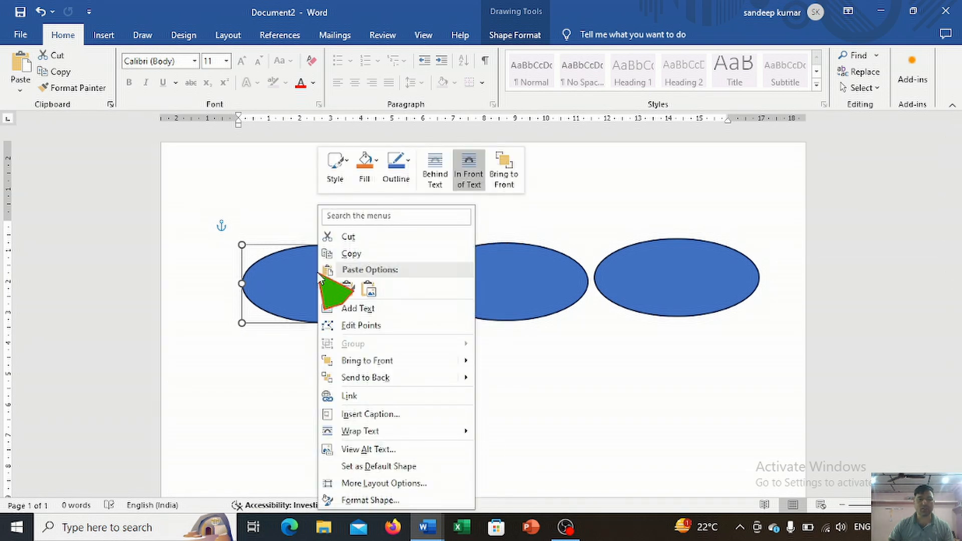
left_click(352, 307)
type("input")
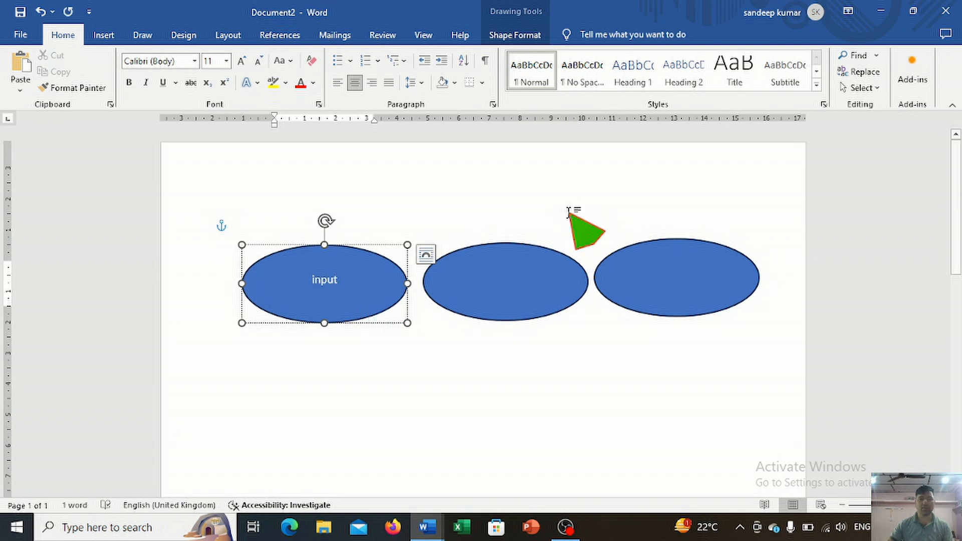
Add the text "process" inside the middle oval and "output" inside the last oval.
left_click(500, 294)
right_click(500, 292)
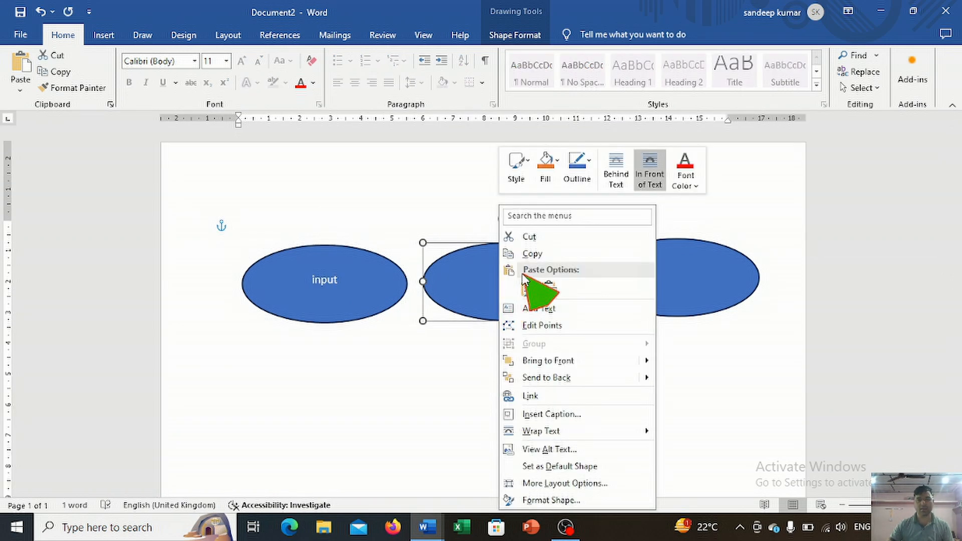
left_click(541, 310)
type("process")
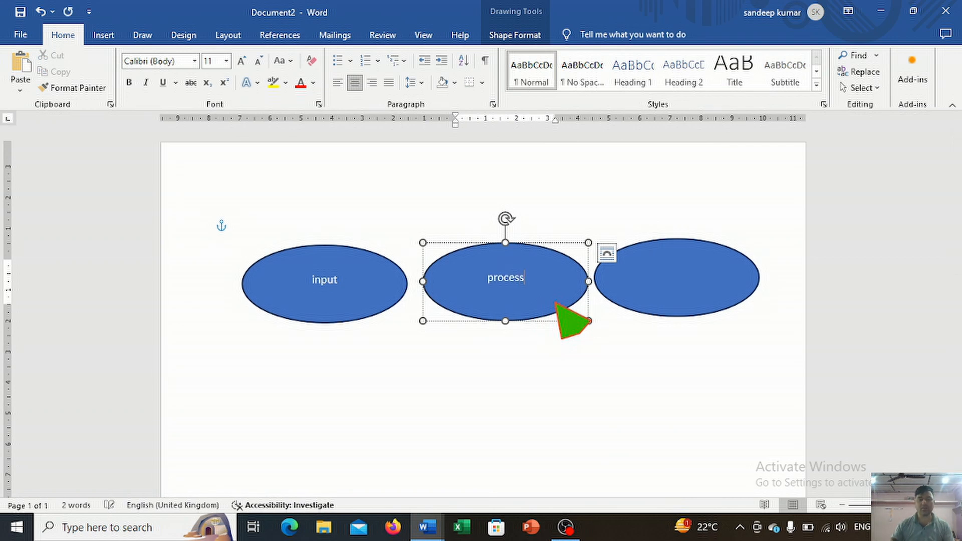
left_click(649, 289)
right_click(648, 289)
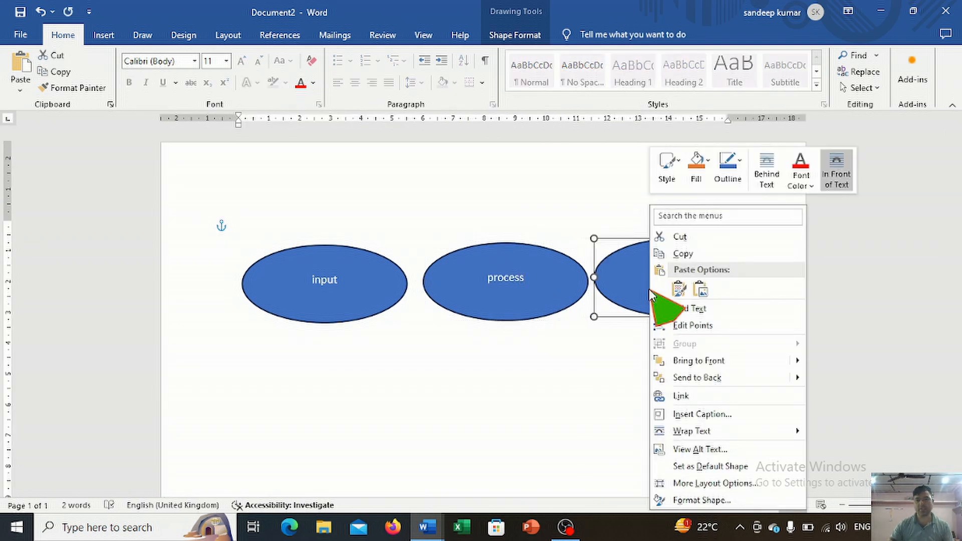
left_click(688, 308)
type("output")
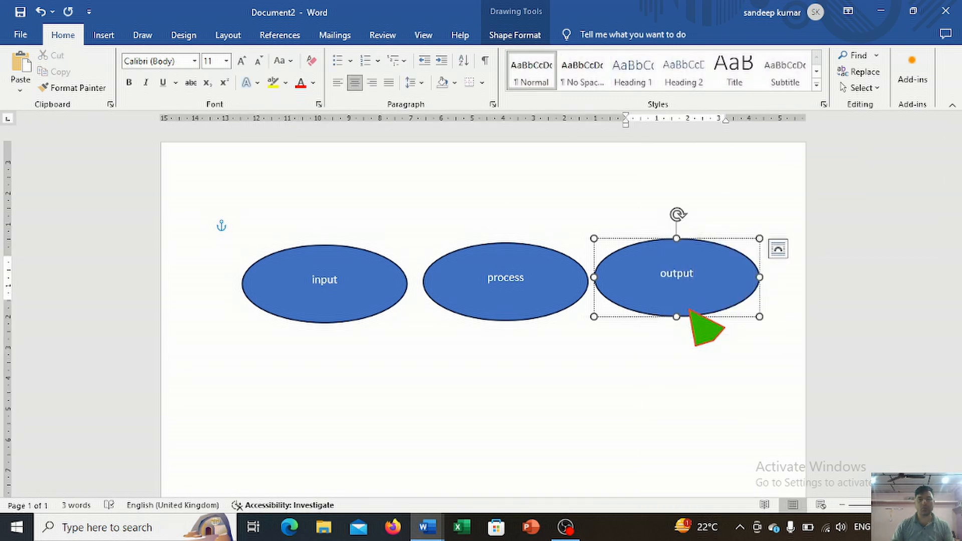
Move the three labelled ovals up and slightly left on the page, keeping the process oval spaced between the other two.
left_click(577, 323)
left_click_drag(344, 254, 317, 219)
left_click_drag(486, 252, 459, 214)
left_click_drag(612, 244, 590, 204)
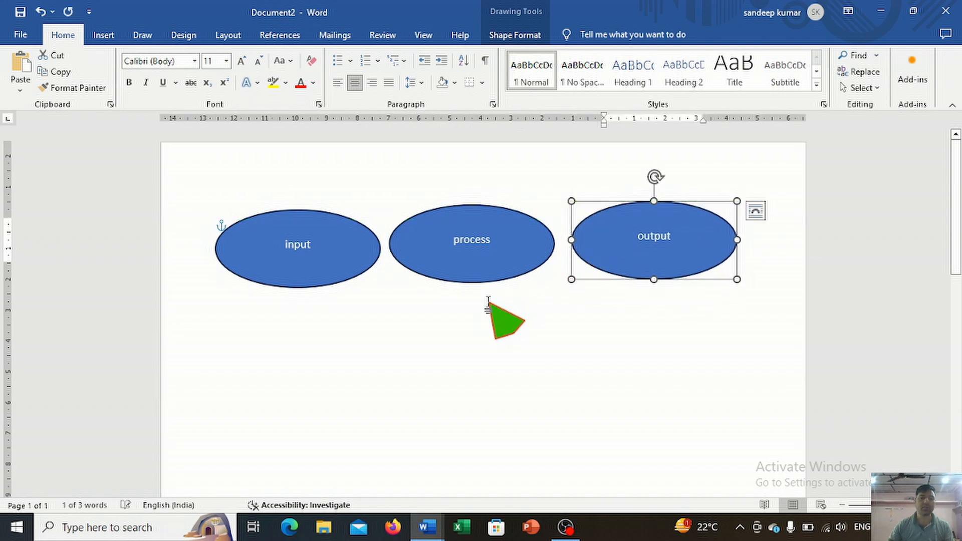
left_click(488, 303)
left_click(505, 211)
left_click_drag(506, 211, 510, 211)
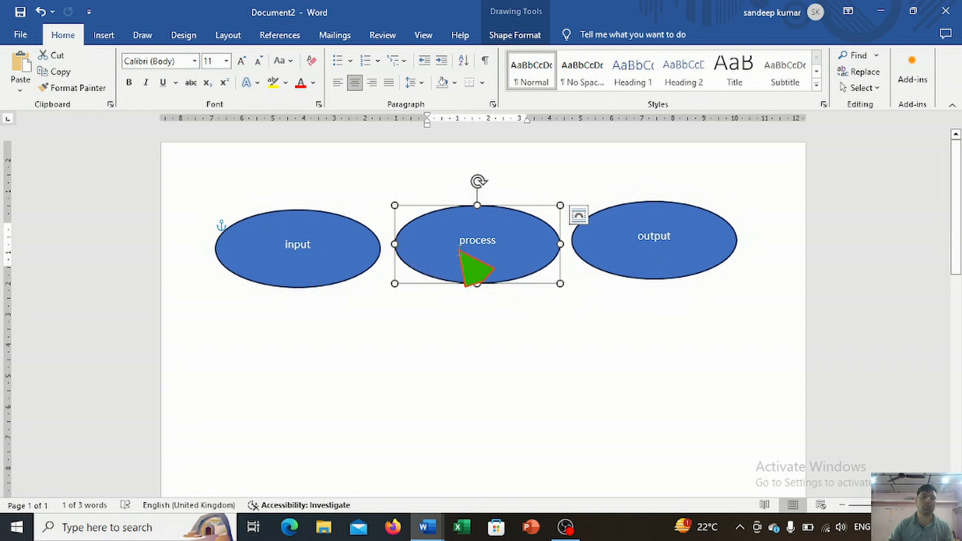
Draw a rectangle about 1.51 cm high and 3.64 cm wide just below the input oval and add the text "keyboard".
left_click(104, 35)
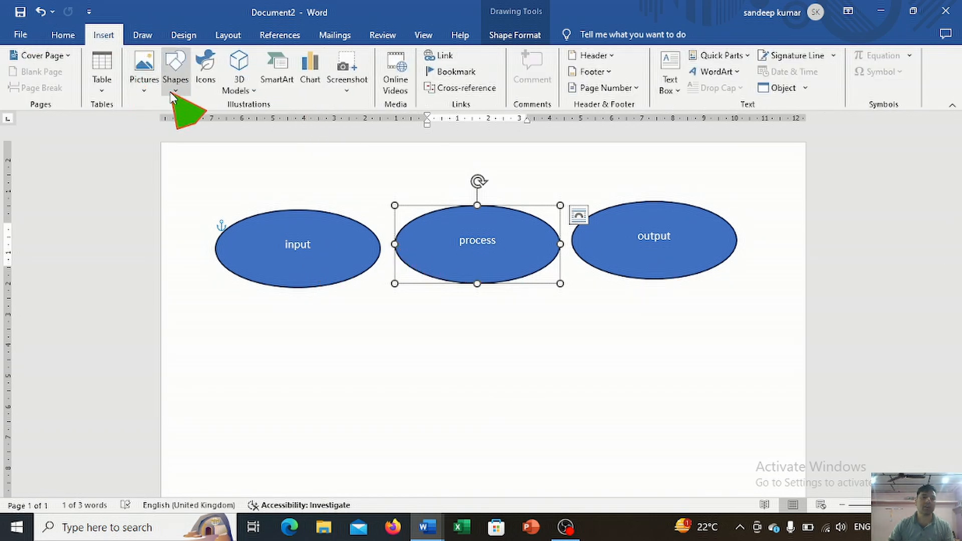
left_click(180, 95)
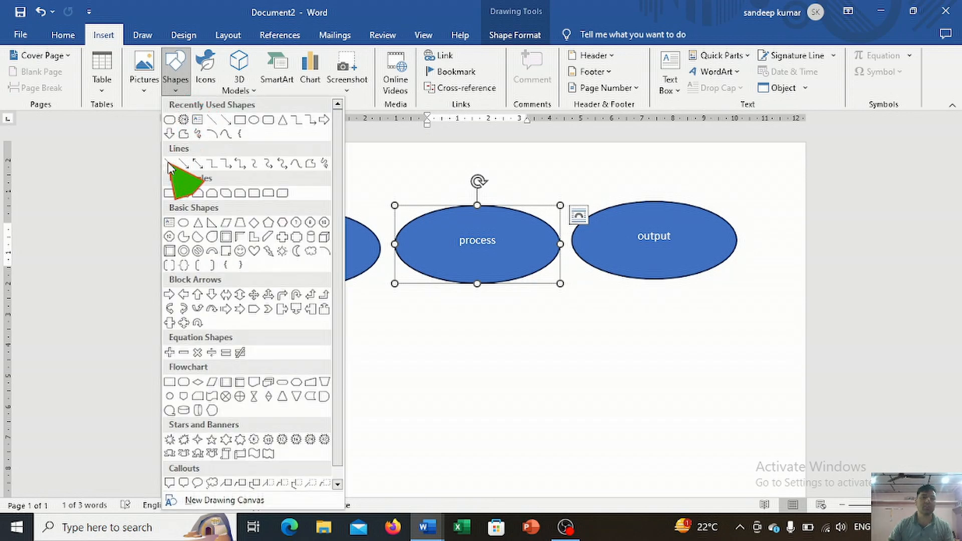
left_click(169, 192)
left_click_drag(239, 289, 354, 337)
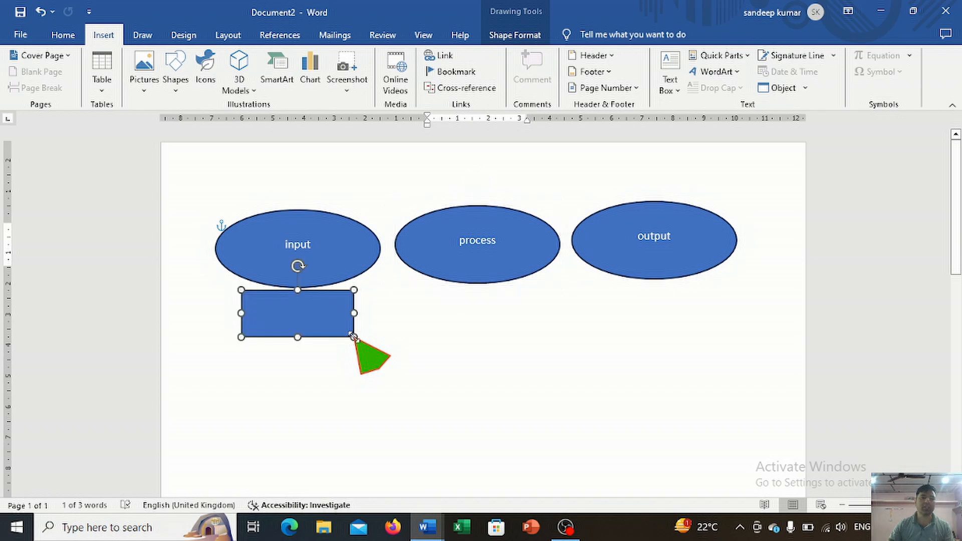
right_click(305, 310)
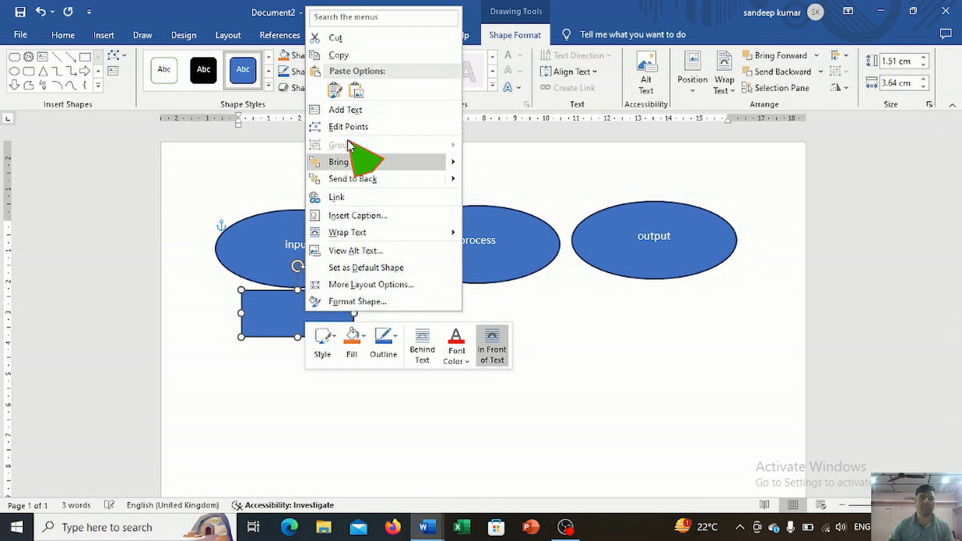
left_click(347, 111)
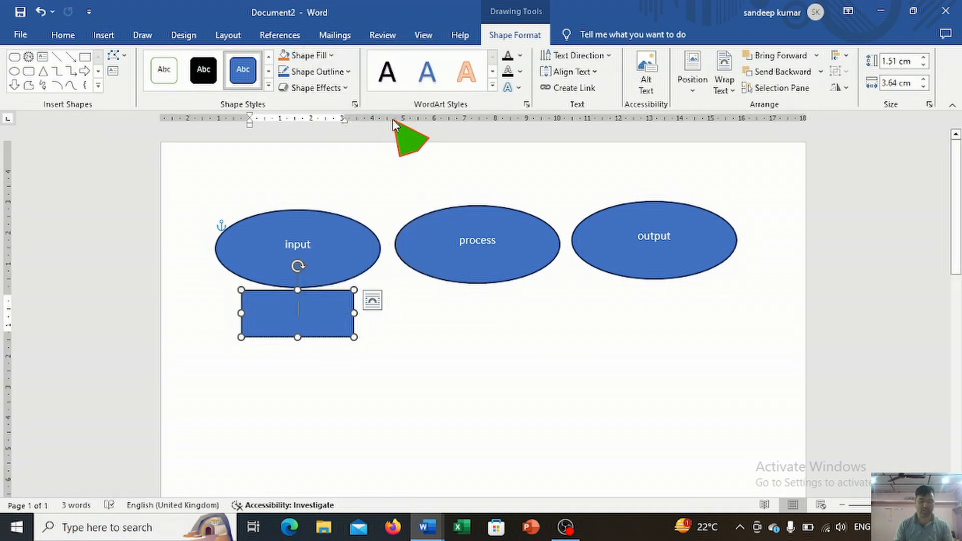
type("keyboard")
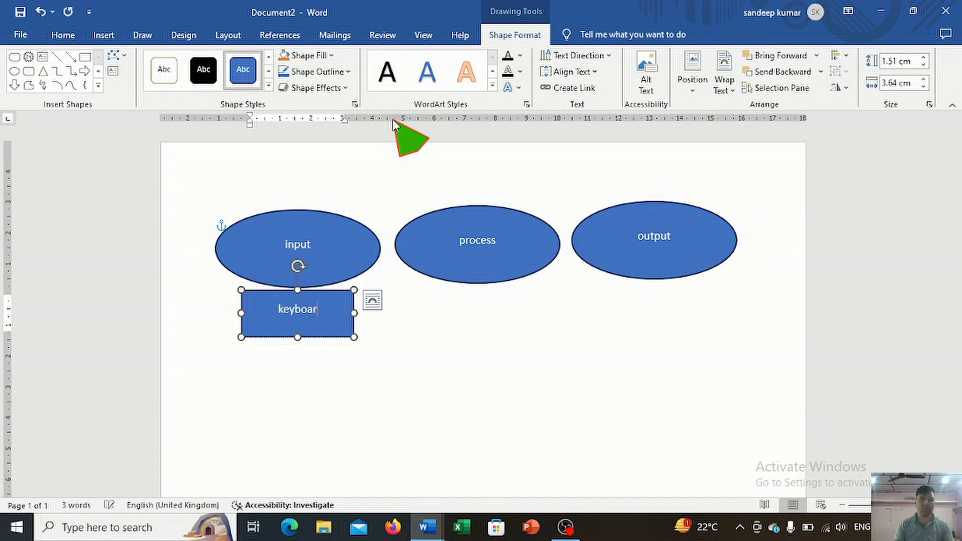
Duplicate the keyboard rectangle, place the copy directly below it and replace the copy's text with "mouse".
left_click(269, 294)
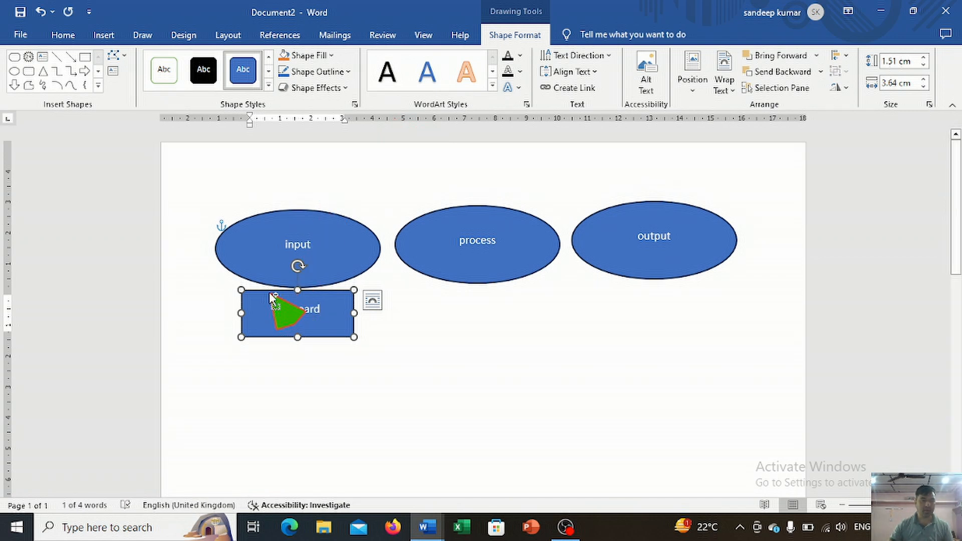
key("ctrl+c")
key("ctrl+v")
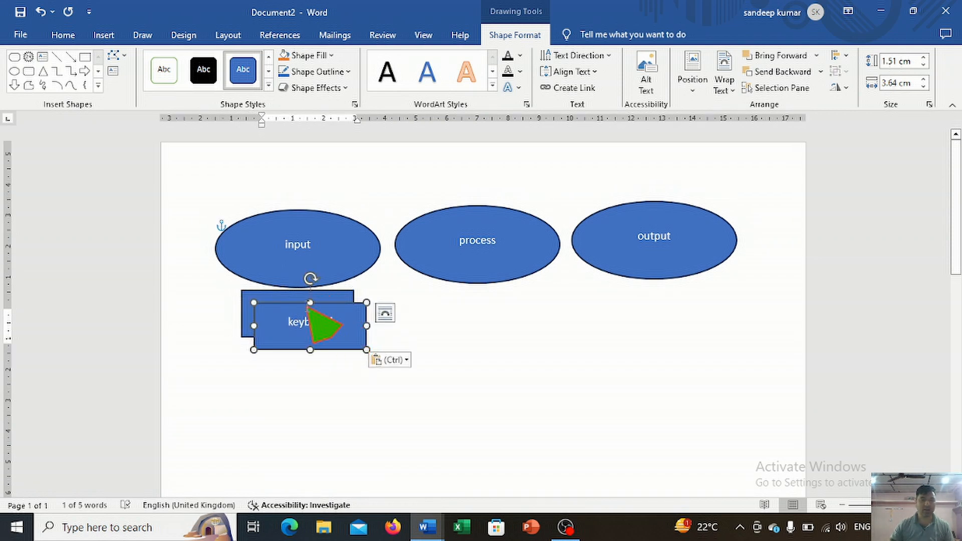
left_click_drag(292, 303, 281, 350)
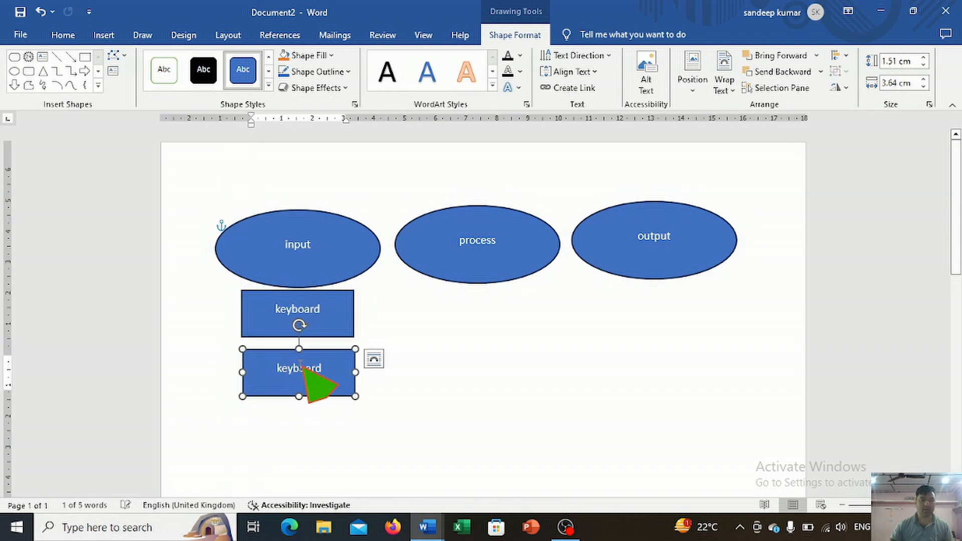
double_click(279, 373)
type("mouse")
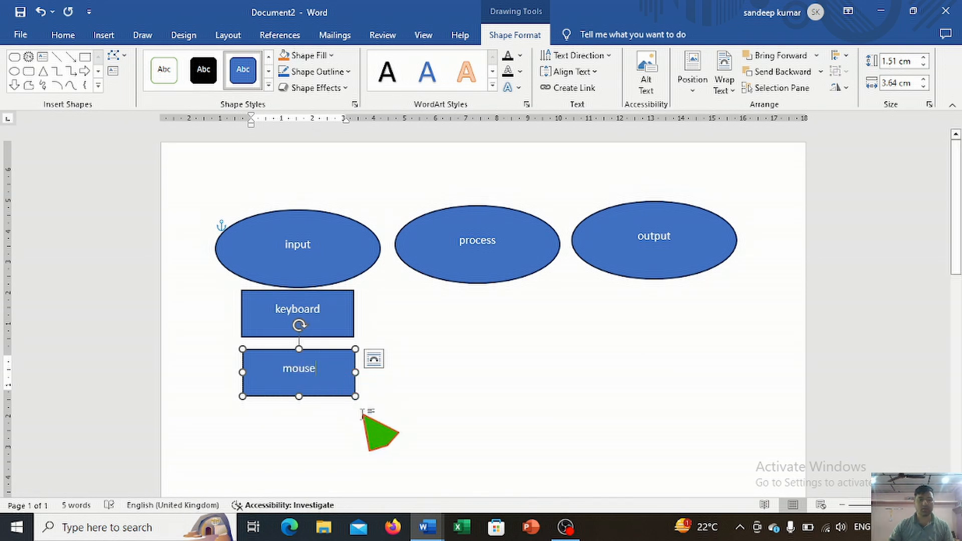
Duplicate the mouse rectangle directly below the original.
left_click(363, 411)
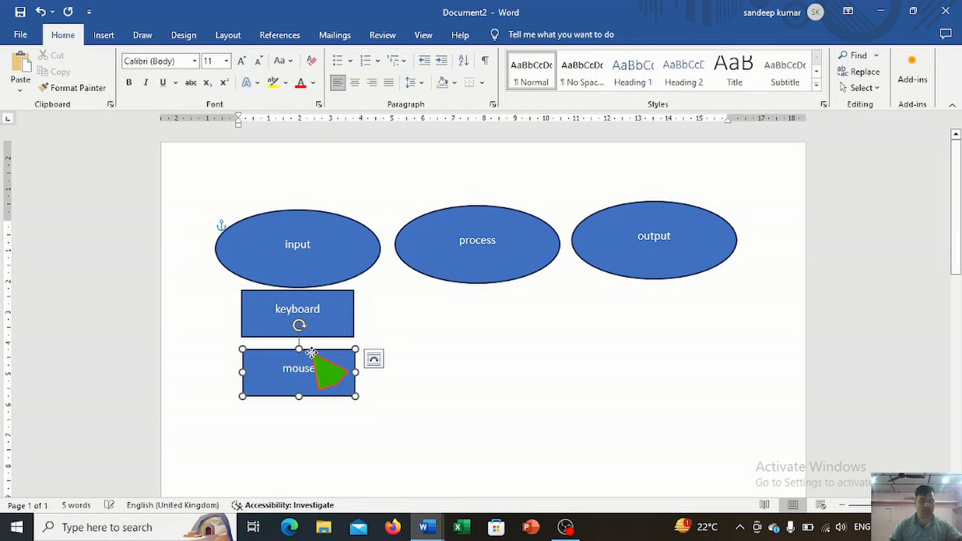
left_click_drag(312, 356, 326, 408)
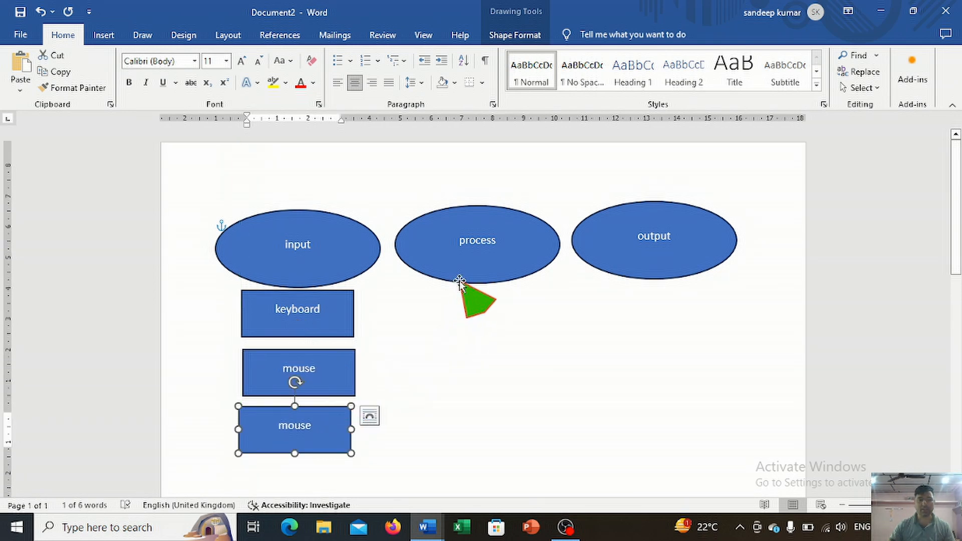
Duplicate the keyboard rectangle below the process oval and change the copy's text to "cpu".
left_click(342, 296)
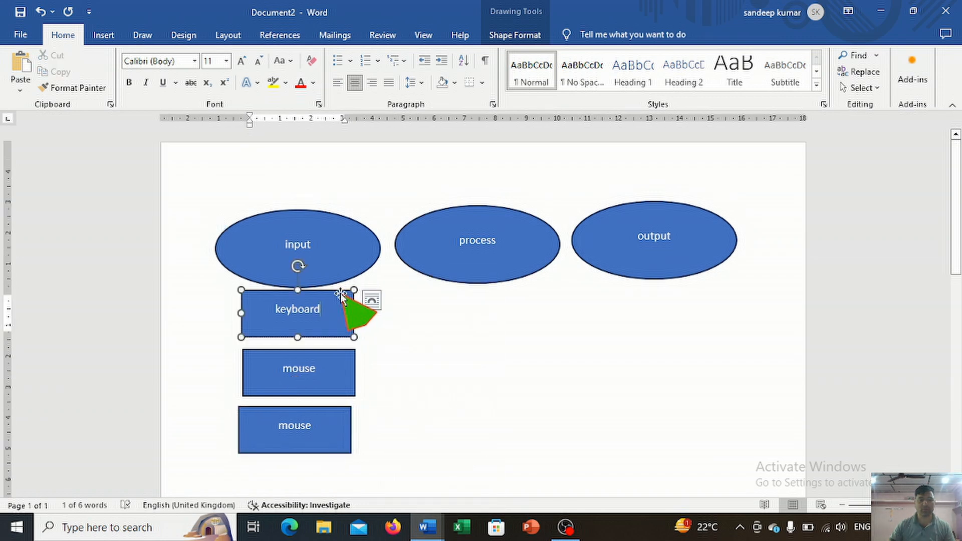
left_click_drag(341, 293, 511, 296)
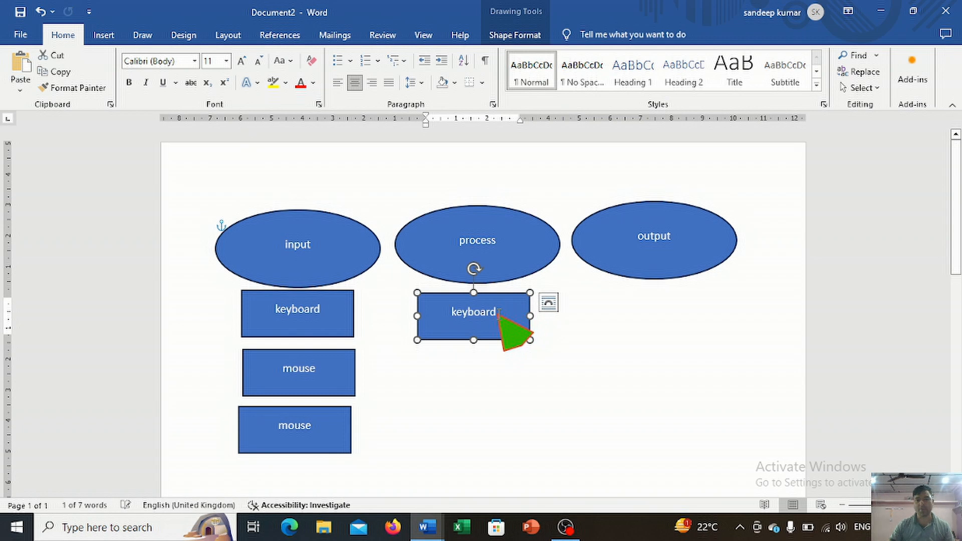
double_click(479, 314)
type("cpu")
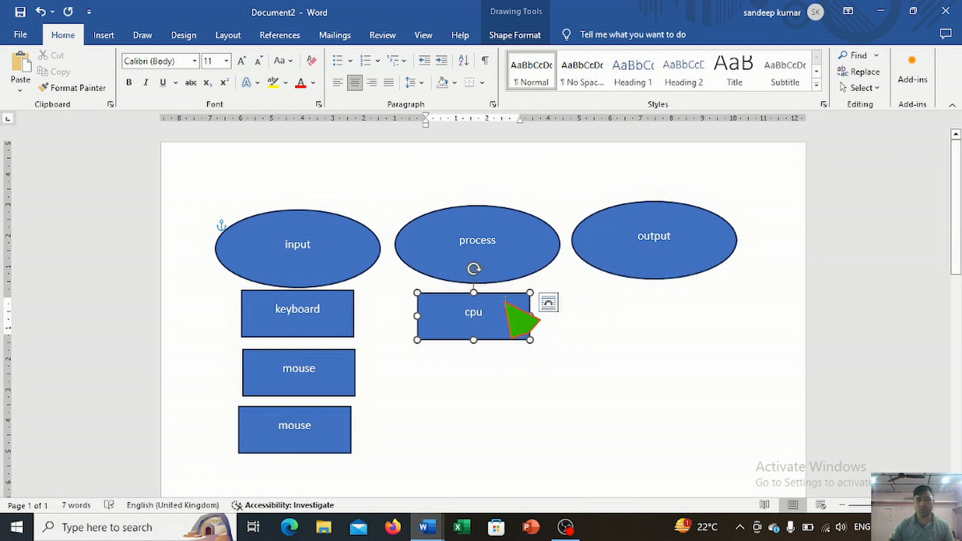
Duplicate the cpu rectangle below the output oval and change the copy's text to "monitor".
key("ctrl")
left_click(500, 296)
left_click_drag(500, 297, 692, 293)
double_click(663, 311)
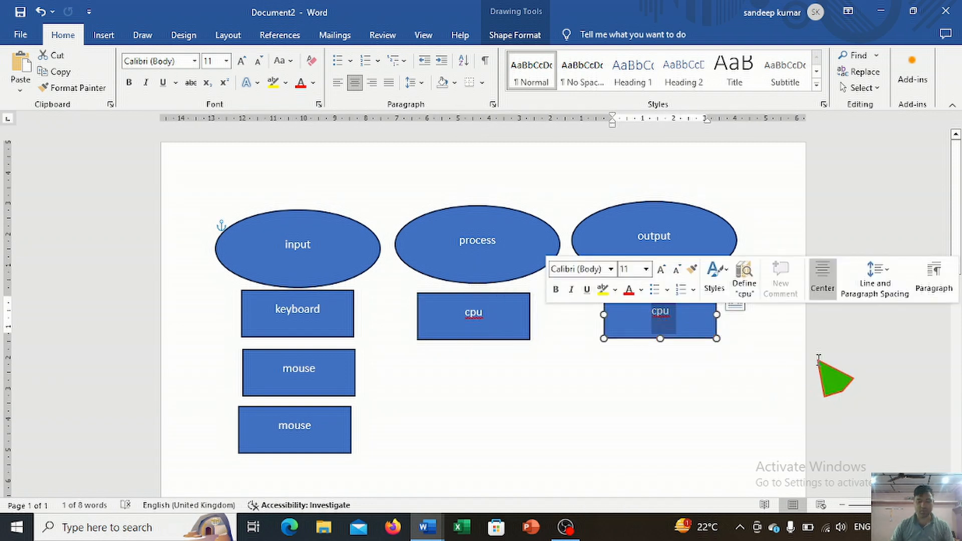
type("monitor")
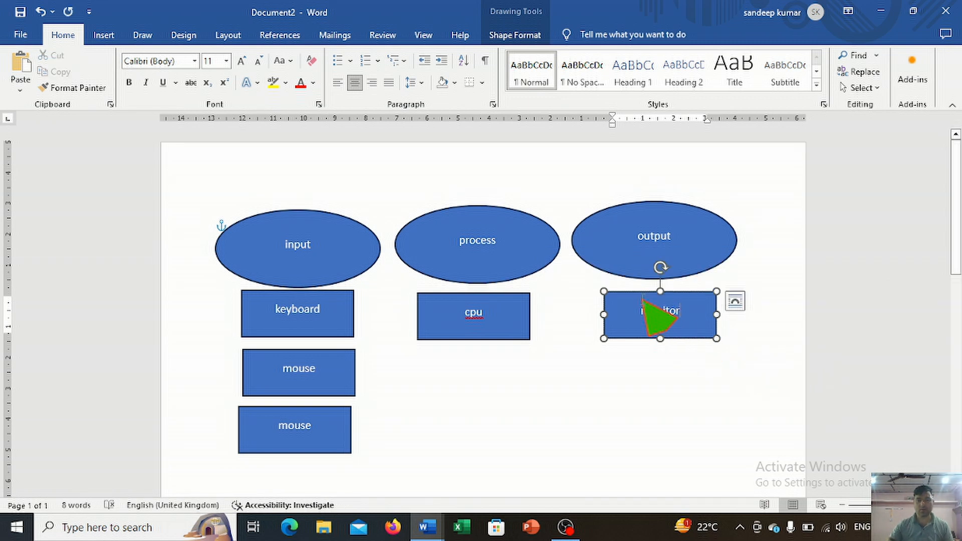
Duplicate the monitor rectangle directly below it and change the copy's text to "printer".
left_click_drag(638, 293, 648, 375)
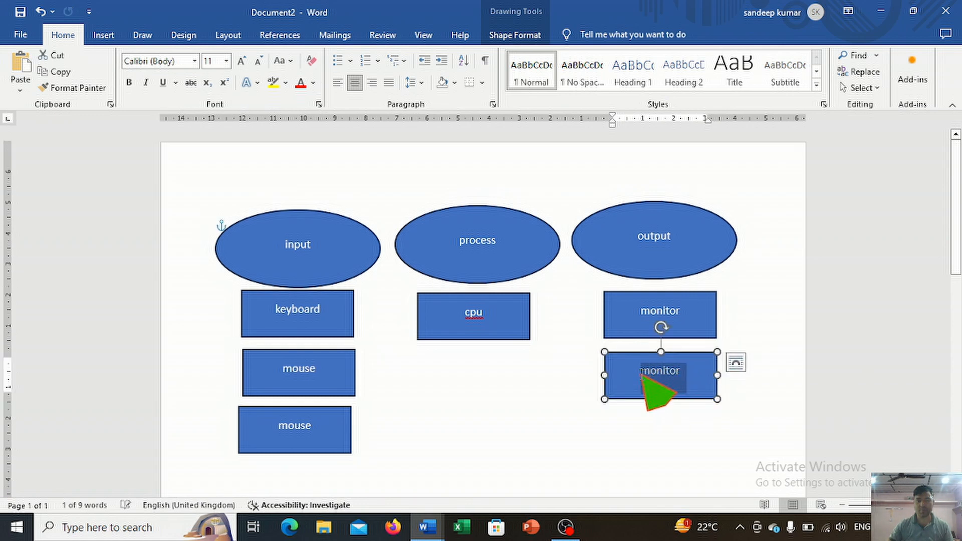
type("printer")
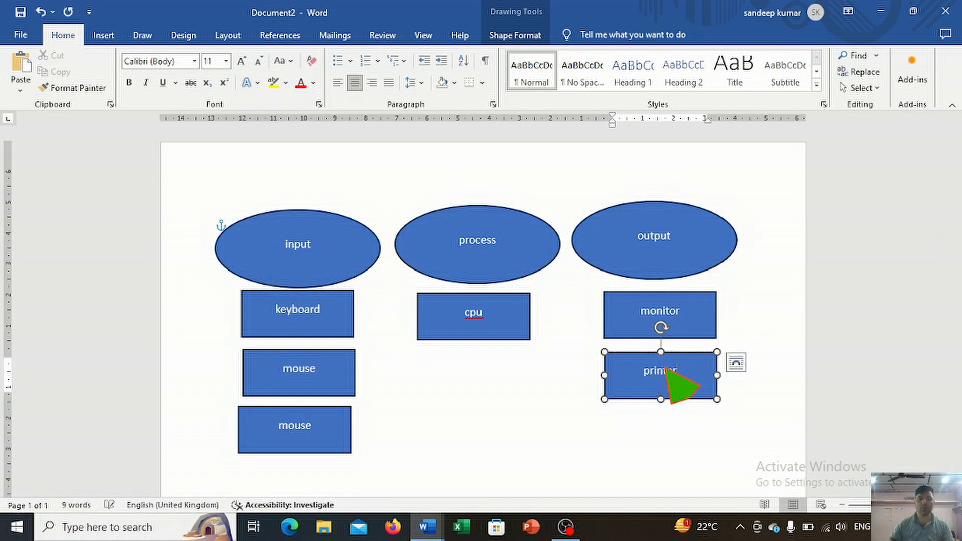
Select everything in the document and delete all the ovals and rectangles.
left_click(411, 360)
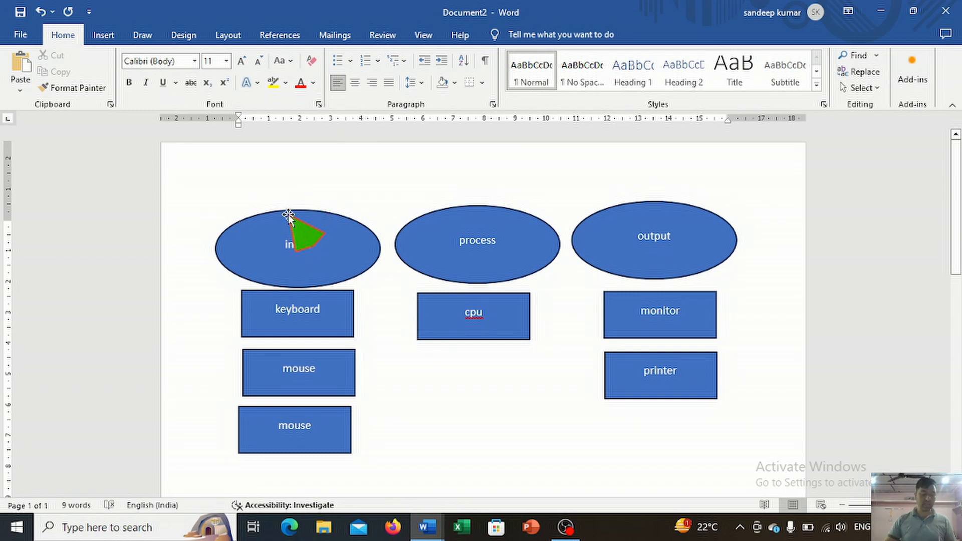
key("ctrl+a")
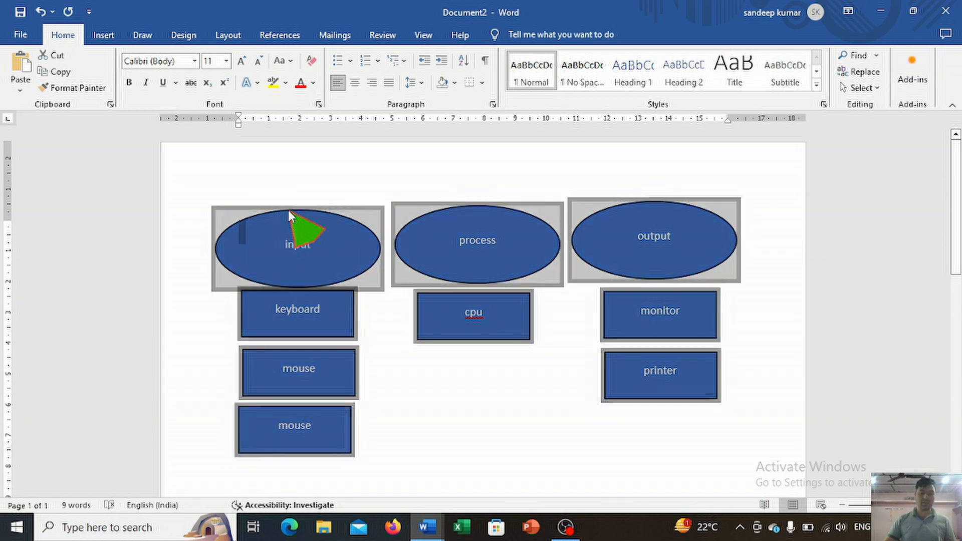
key("Delete")
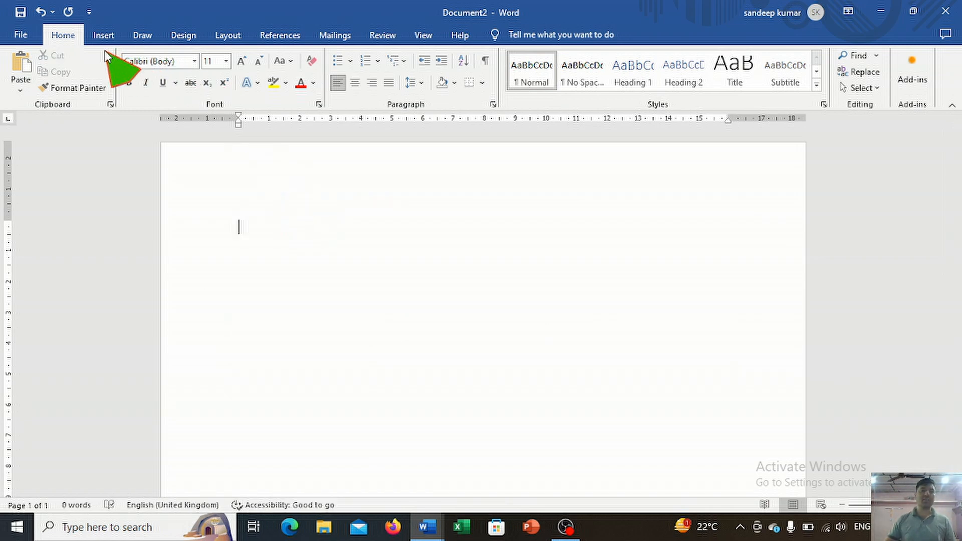
Insert an oval about 4.17 cm high and 5.9 cm wide near the upper middle of the page.
left_click(101, 38)
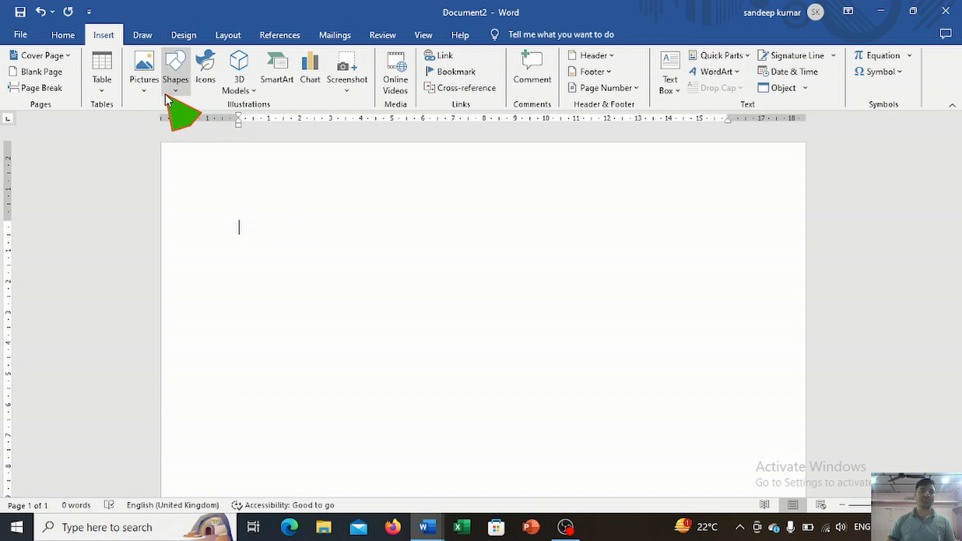
left_click(175, 83)
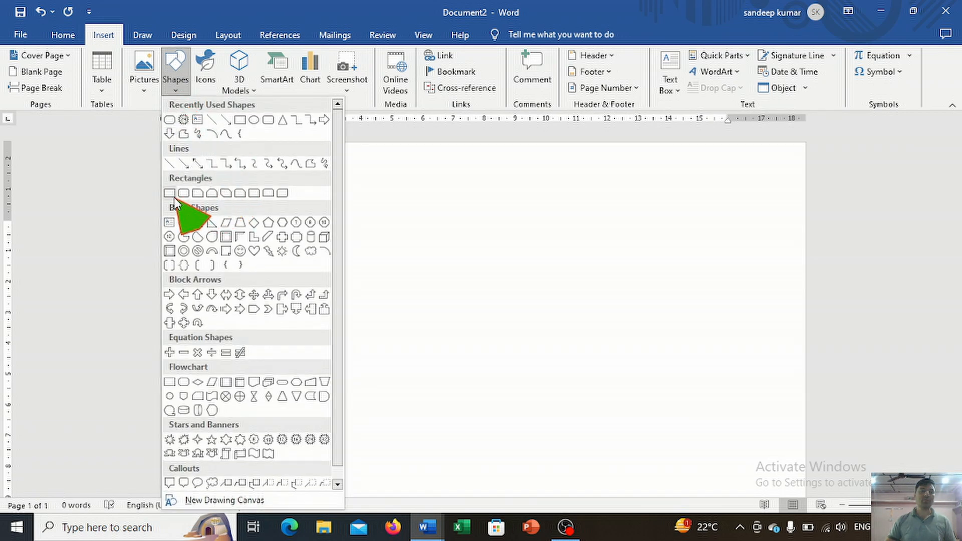
left_click(181, 223)
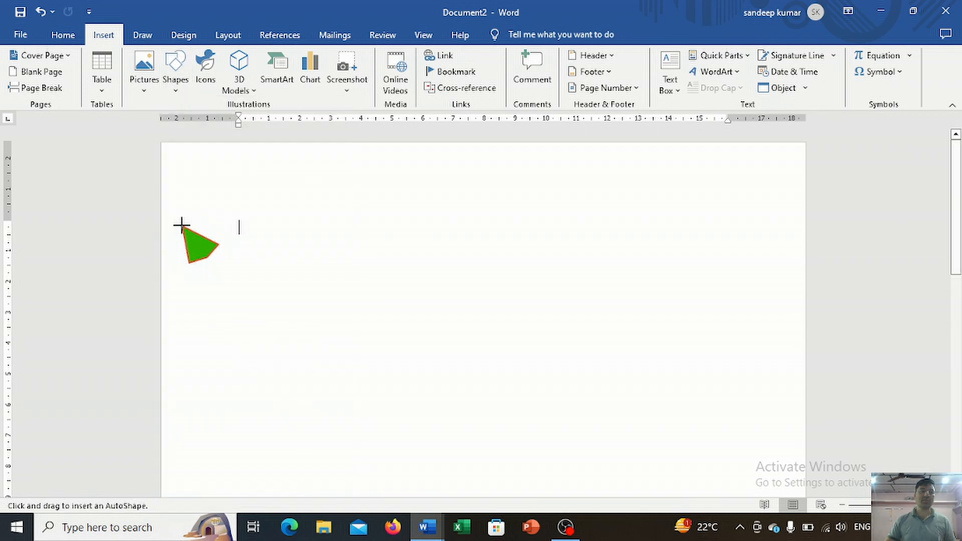
mouse_move(335, 218)
left_mouse_down()
mouse_move(361, 254)
mouse_move(517, 347)
left_mouse_up()
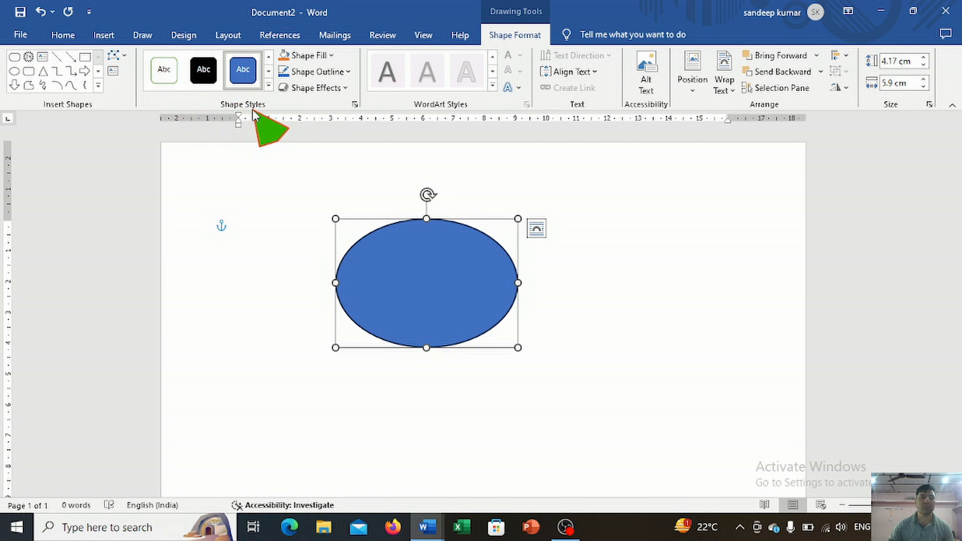
Apply the green-outlined white preset style to the oval, overriding it with a red fill and an orange outline.
left_click(167, 75)
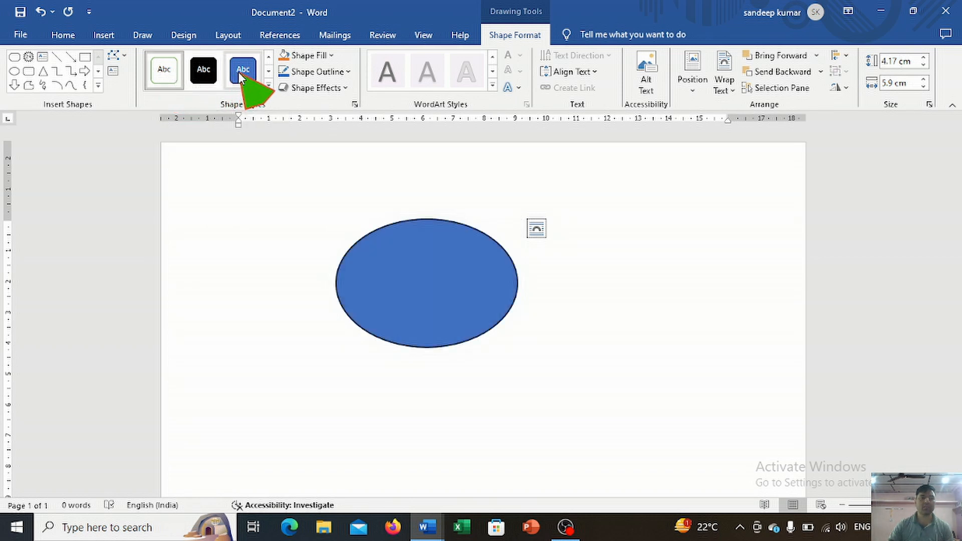
left_click(330, 56)
left_click(296, 208)
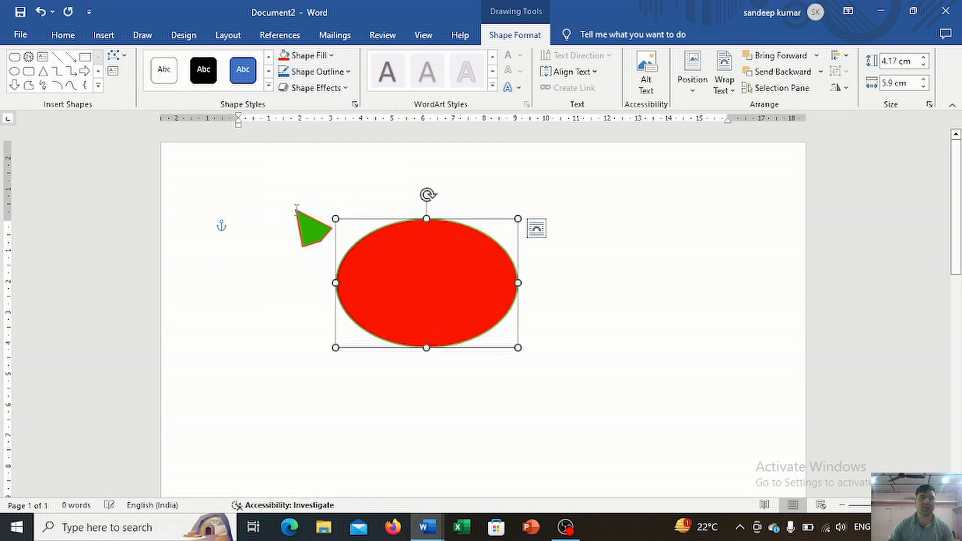
left_click(346, 72)
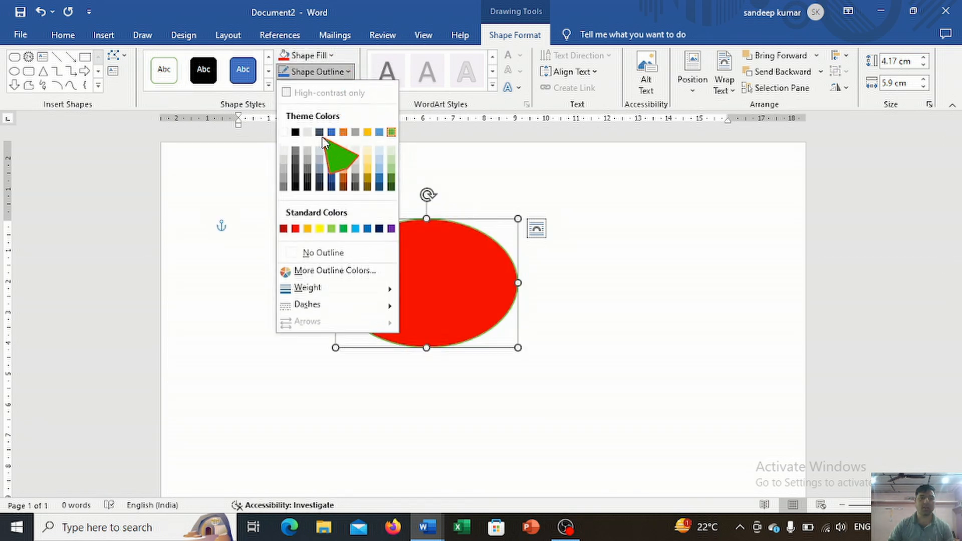
left_click(308, 229)
Apply the inner top shadow effect to the red oval.
left_click(347, 87)
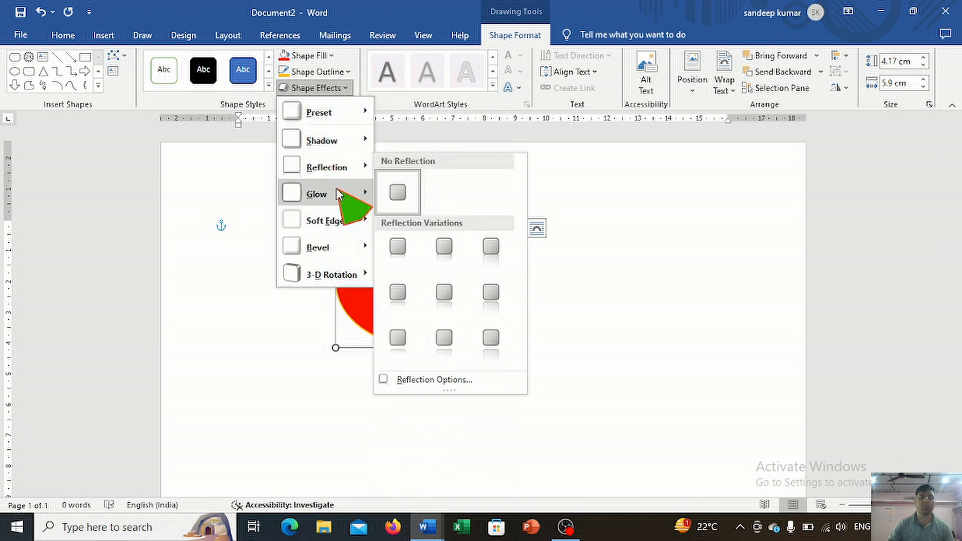
mouse_move(337, 189)
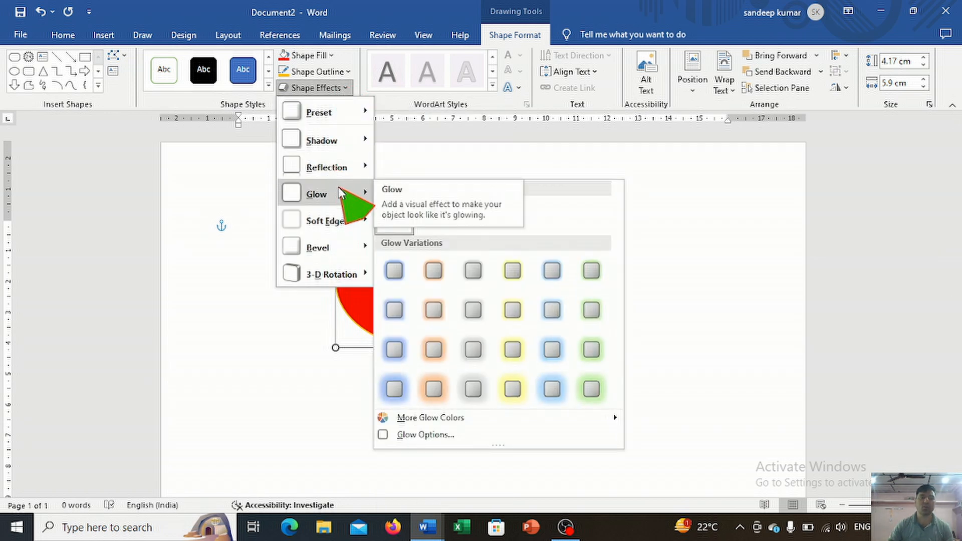
mouse_move(350, 141)
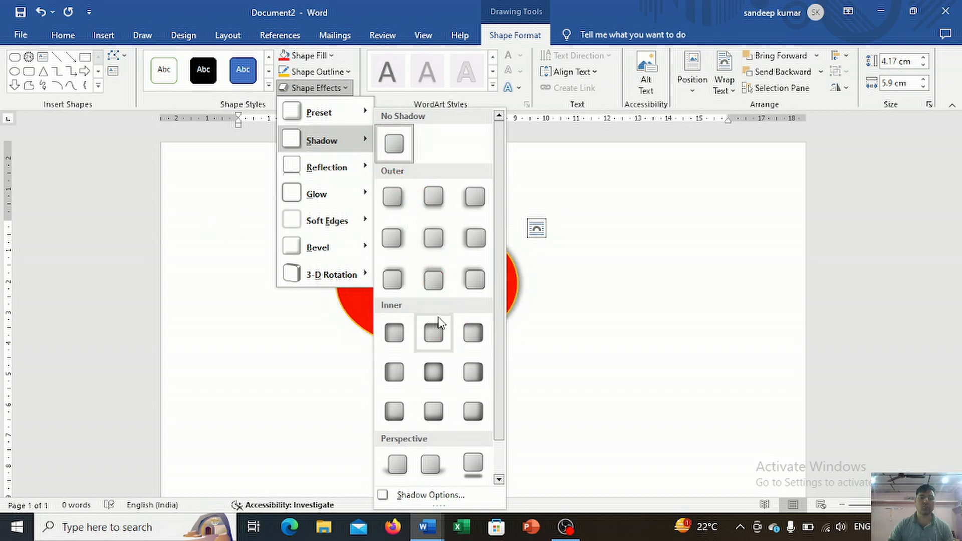
left_click(440, 333)
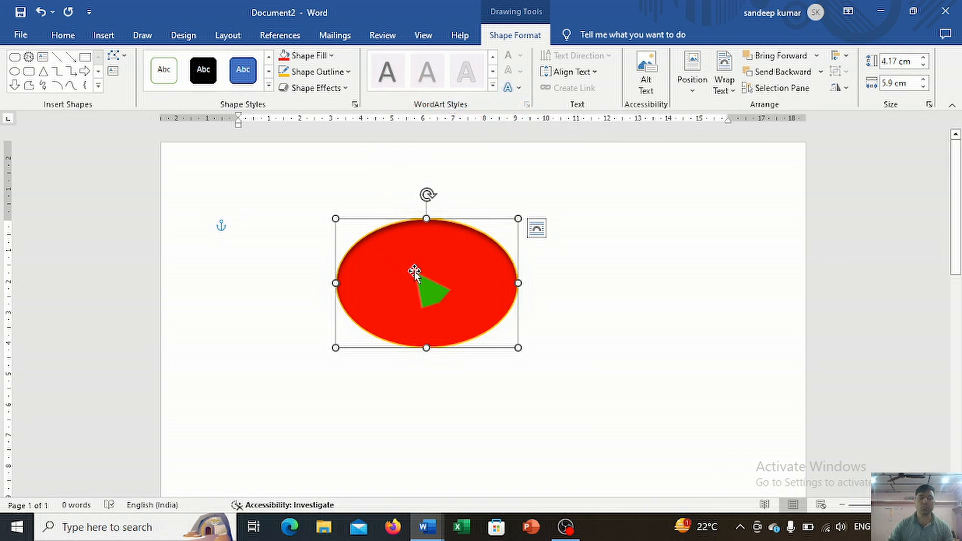
Add the text "computer" inside the red oval.
right_click(400, 260)
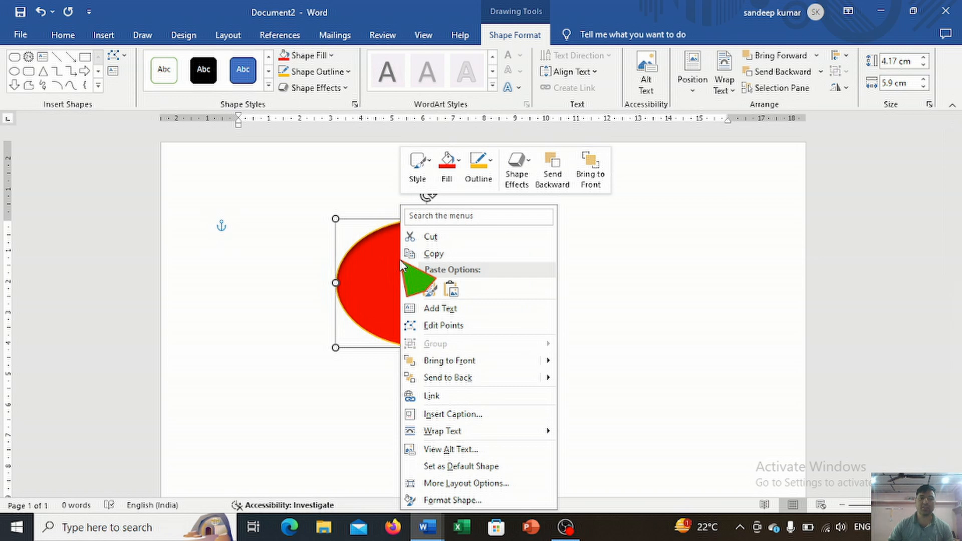
left_click(430, 303)
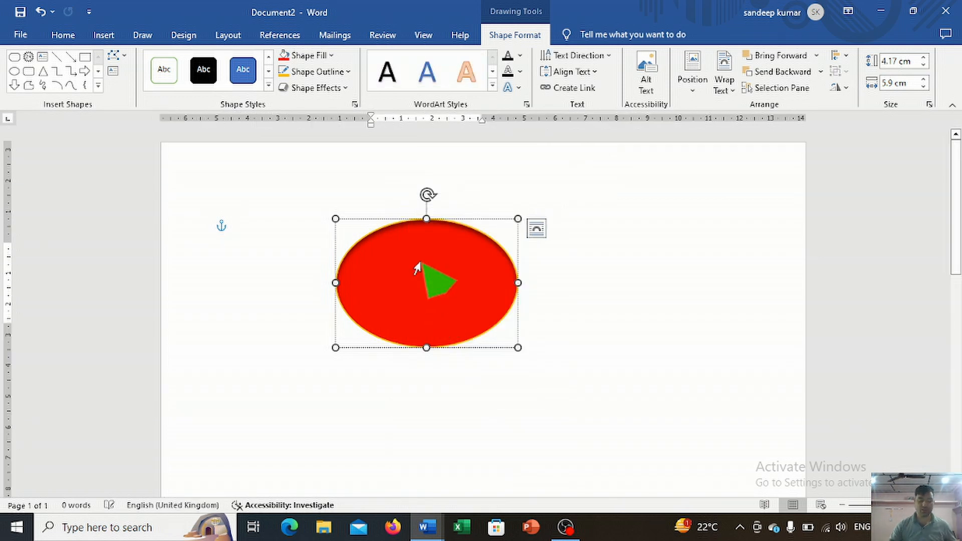
type("computer")
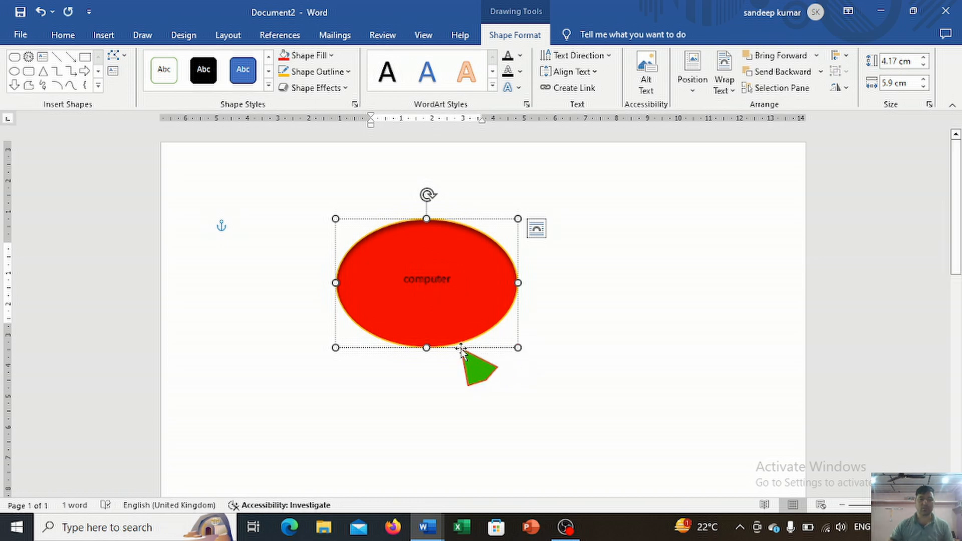
Enlarge the word "computer" as far as it fits on one line and move the oval slightly up and left.
key("ctrl+a")
key("ctrl+shift+period")
key("ctrl+shift+period")
key("ctrl+shift+period")
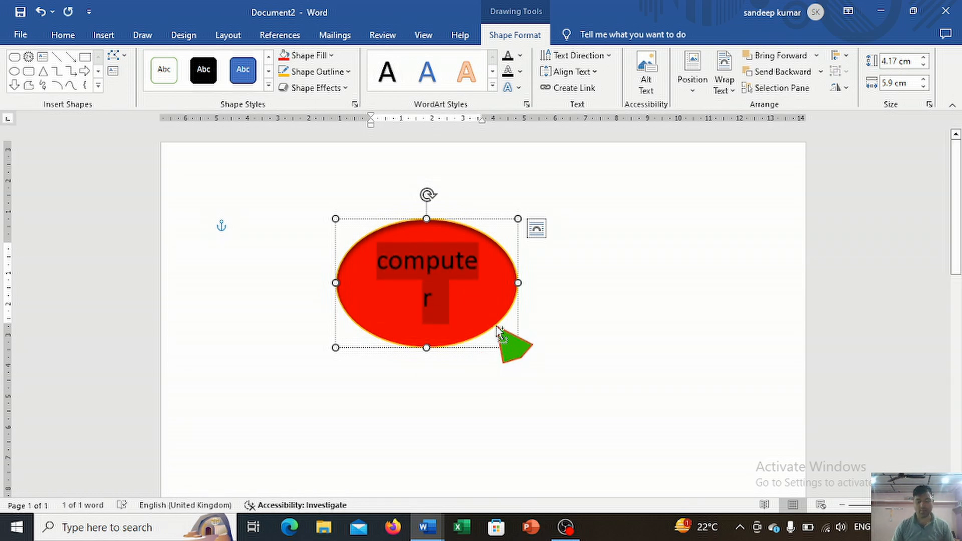
key("ctrl+shift+comma")
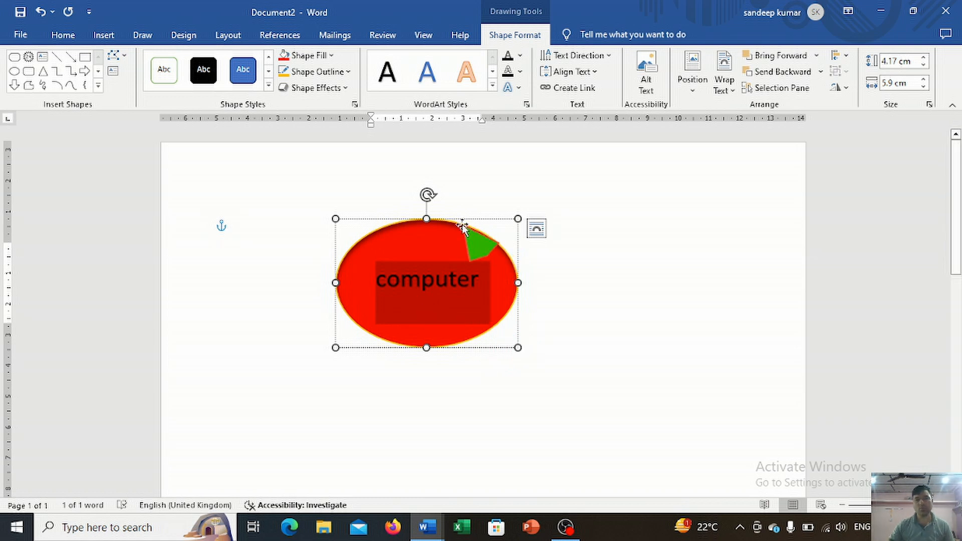
left_click_drag(453, 226, 404, 197)
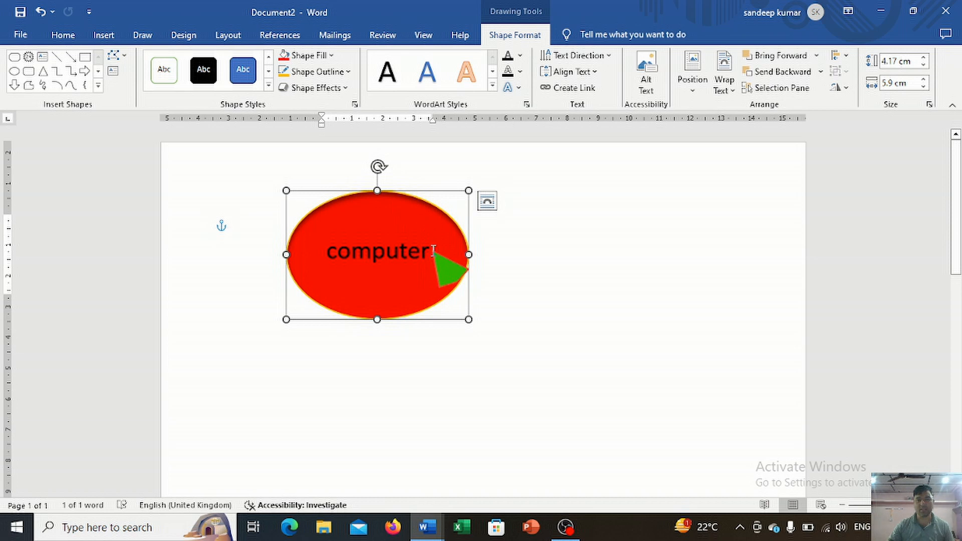
Reduce the font size of "computer" by several steps and apply a black outlined, shadowed WordArt style to it.
left_click_drag(429, 248, 344, 257)
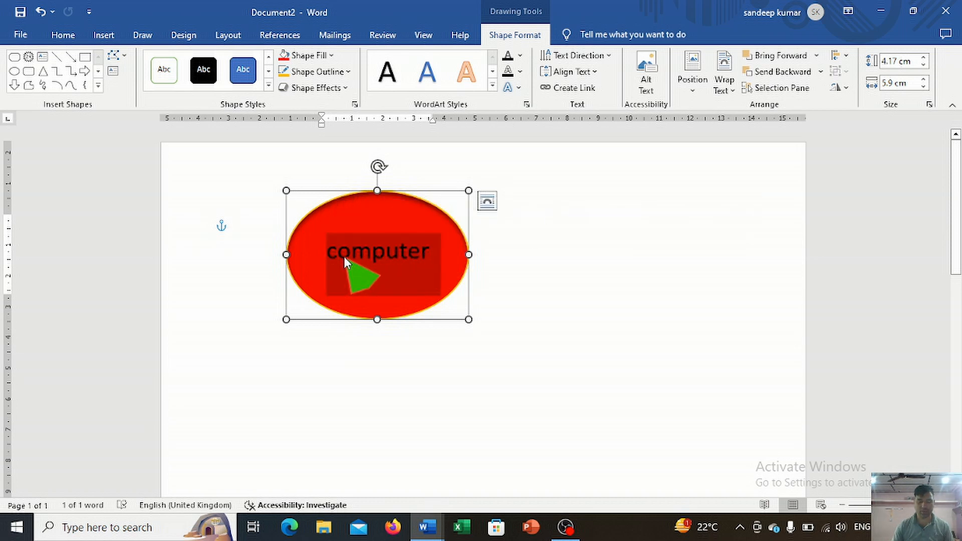
key("ctrl+shift+less")
key("ctrl+shift+less")
key("ctrl+shift+less")
key("ctrl+shift+less")
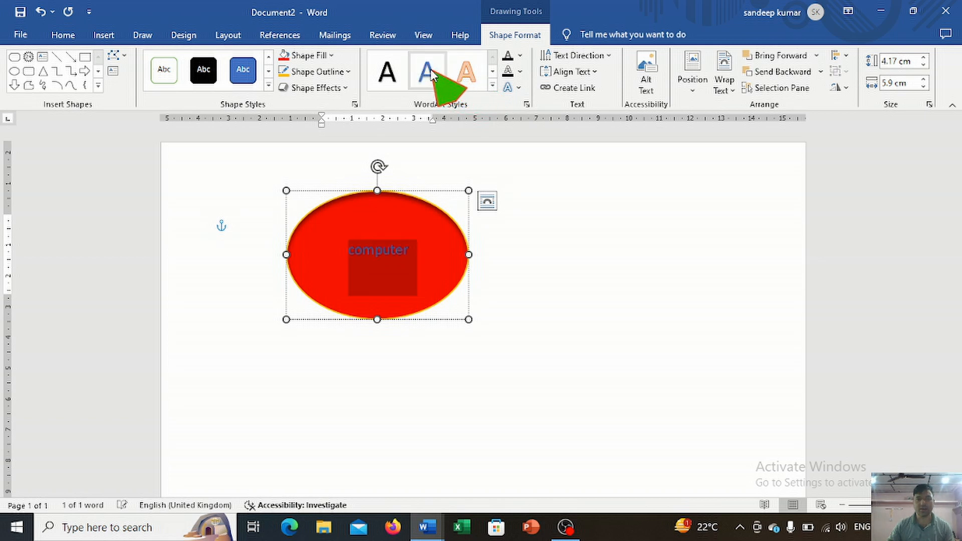
left_click(492, 86)
left_click(429, 151)
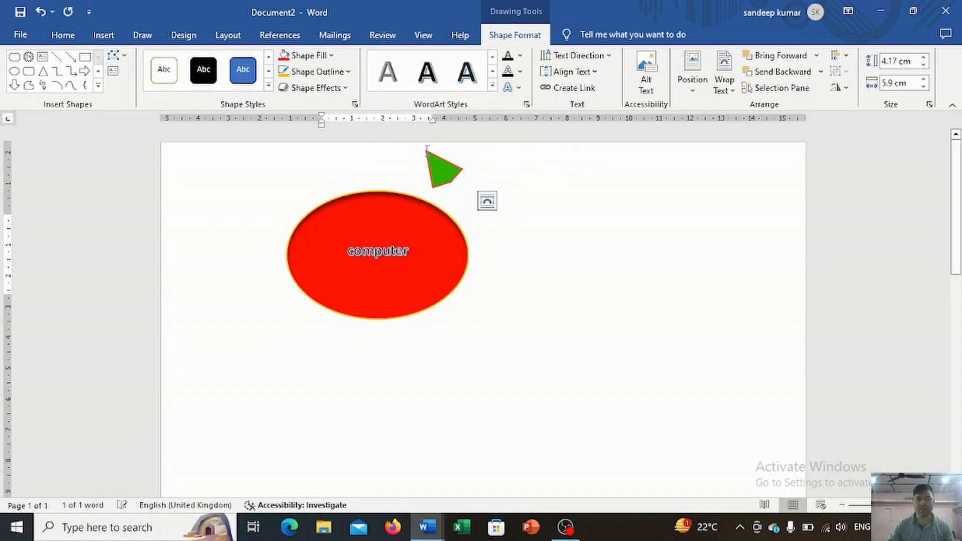
Rotate the oval's text 90° and enlarge the oval to about 7.07 cm high and 7.39 cm wide.
left_click(609, 58)
left_click(592, 131)
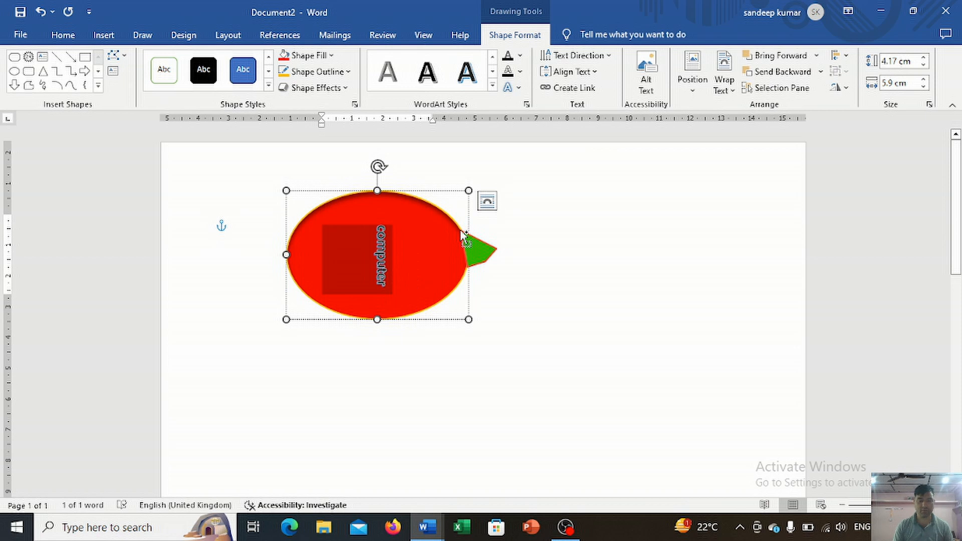
left_click_drag(461, 236, 377, 409)
left_click_drag(469, 300, 514, 300)
Align the rotated text to the right inside the shape and set the shape's text wrapping to Through.
left_click(596, 71)
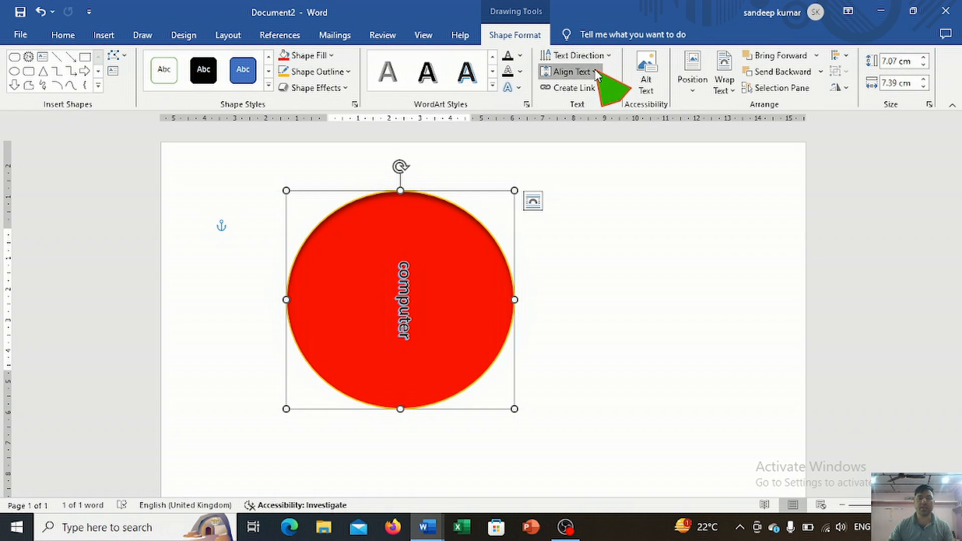
left_click(578, 103)
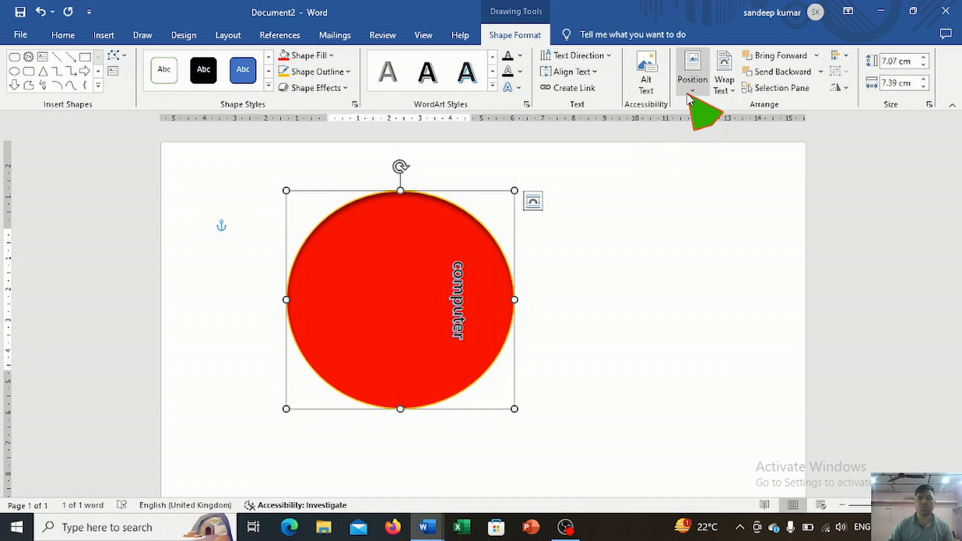
left_click(724, 83)
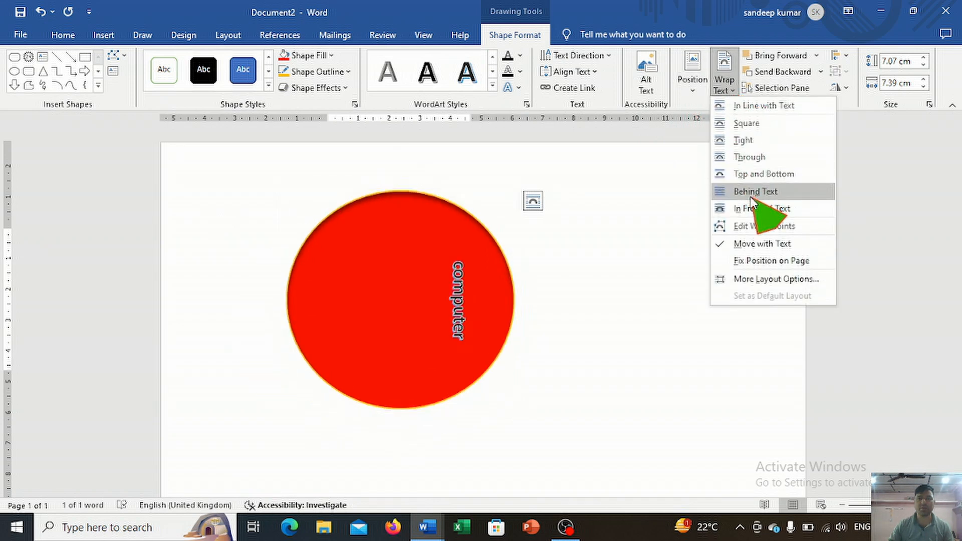
left_click(743, 157)
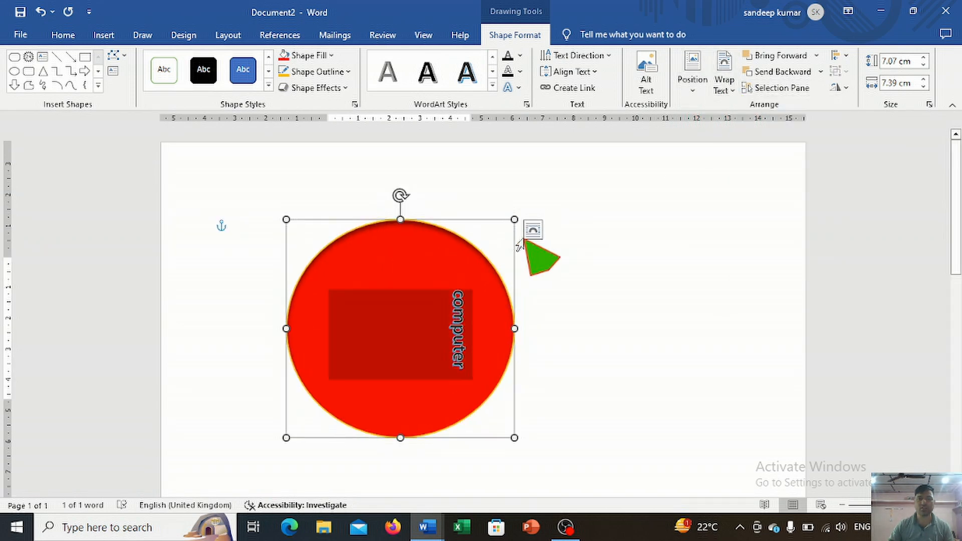
Move the red shape right and back toward the left, and shrink it to about 3.39 cm high by 4.19 cm wide.
left_click_drag(445, 219, 584, 220)
left_click(479, 214)
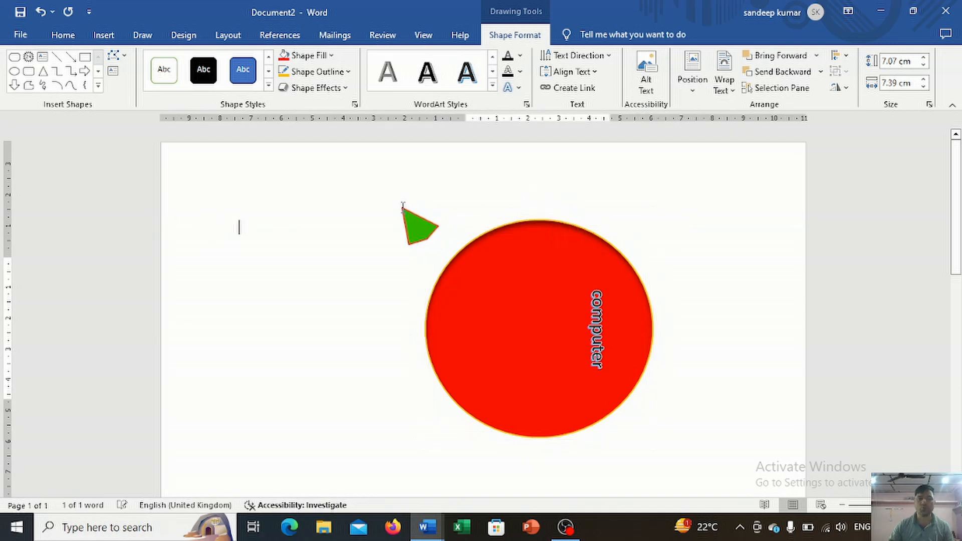
left_click_drag(487, 225, 397, 215)
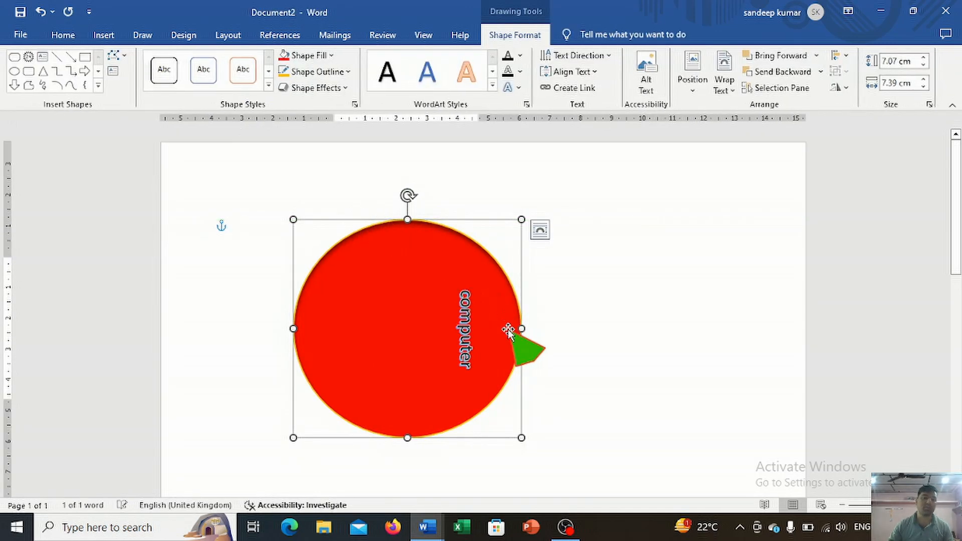
left_click_drag(521, 438, 423, 324)
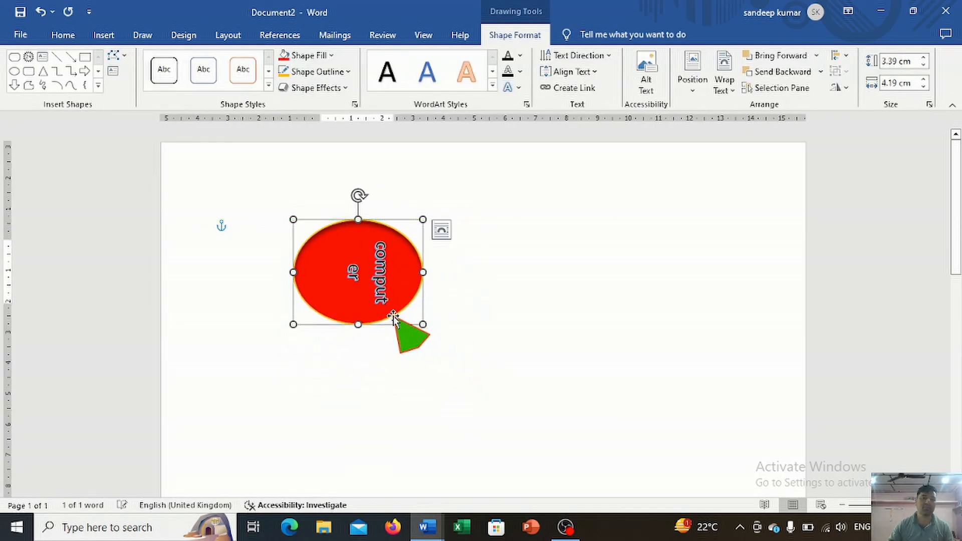
Clear the text from the red oval and delete the oval from the page.
key("ctrl+a")
key("BackSpace")
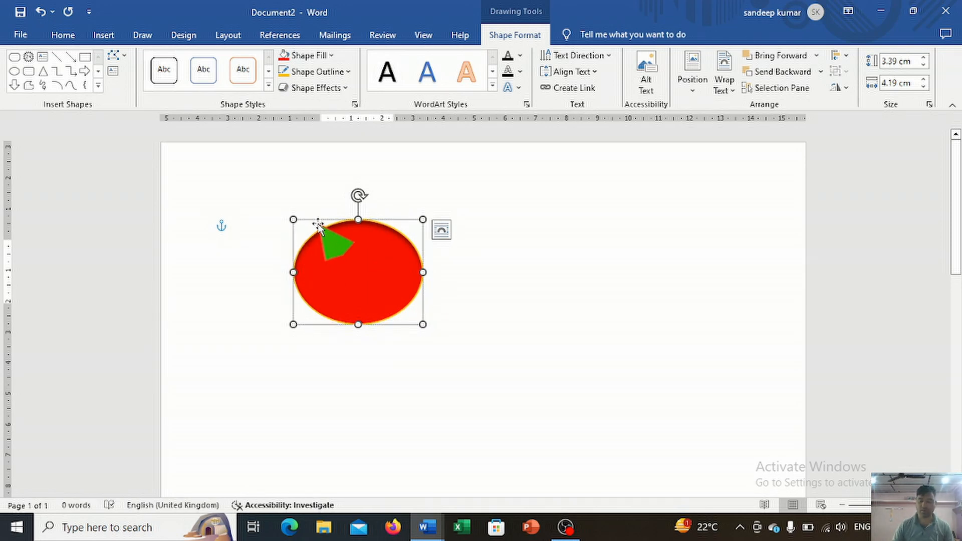
key("Delete")
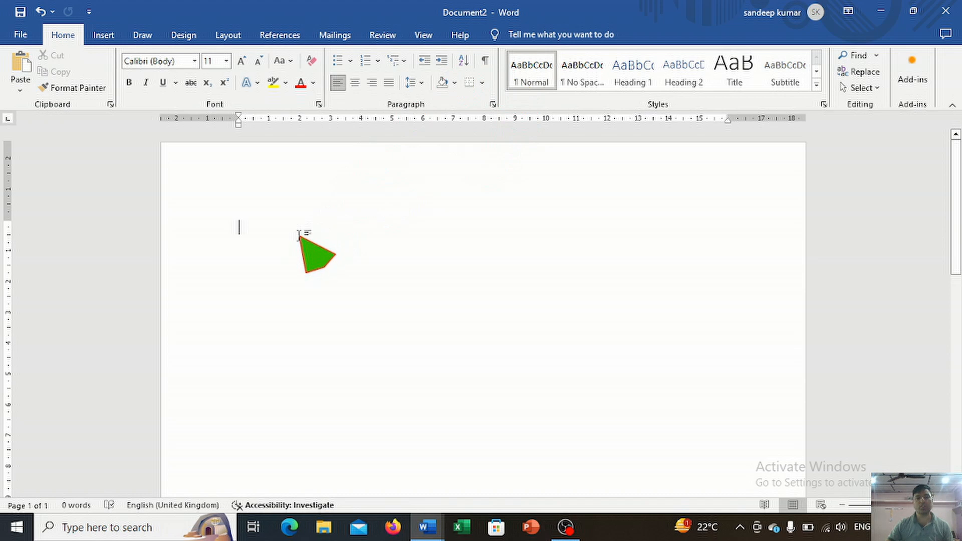
Insert a 24-point star about 5.12 cm high and 5.54 cm wide in the middle of the page.
left_click(104, 40)
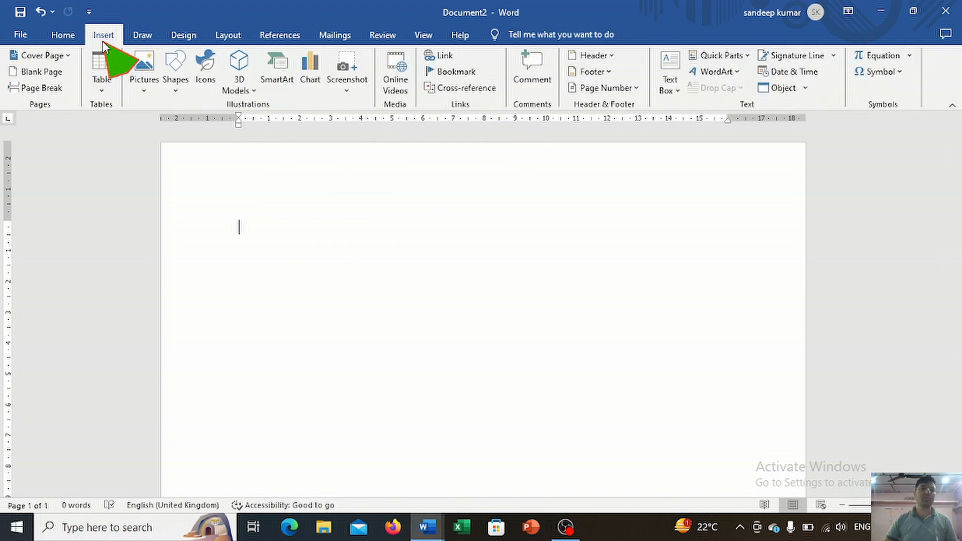
left_click(176, 91)
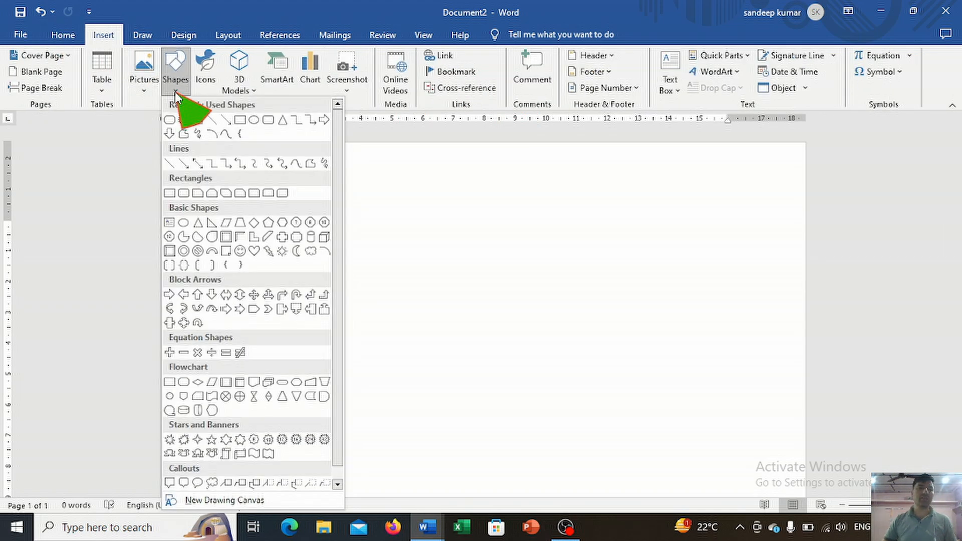
left_click(183, 120)
left_click_drag(373, 228, 544, 386)
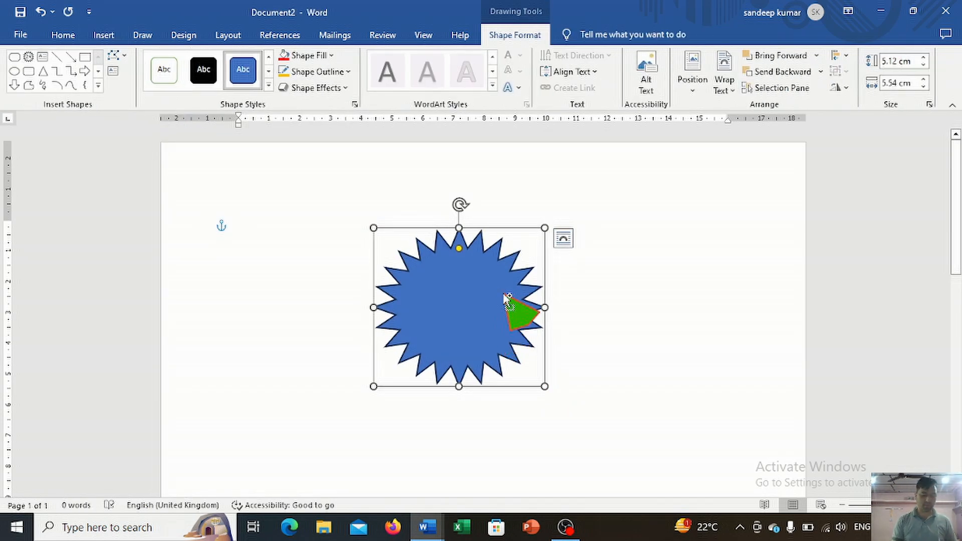
Duplicate the star to its upper right and to its left with their tips meeting, and select the left copy.
key("ctrl+v")
left_click_drag(503, 295, 626, 222)
left_click_drag(594, 285, 311, 289)
left_click_drag(295, 278, 347, 278)
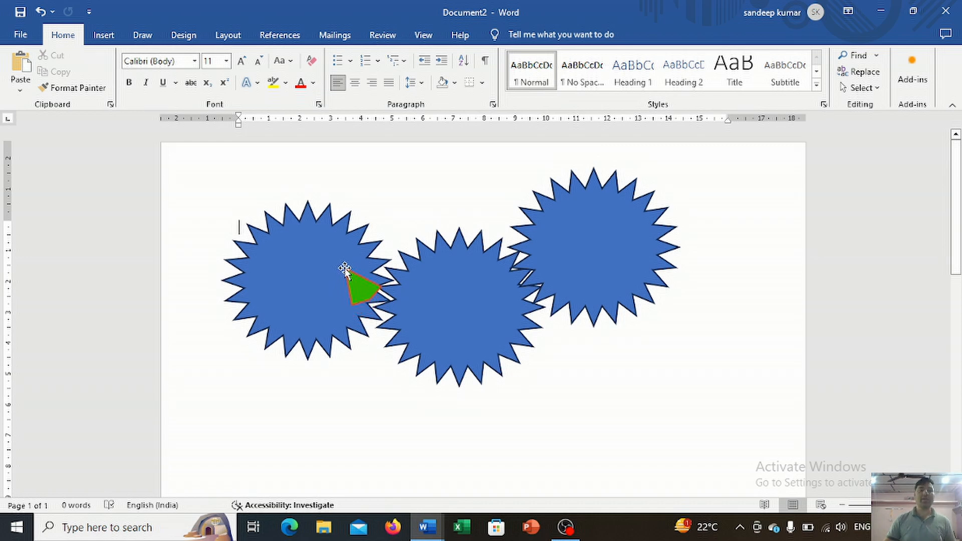
left_click(344, 270)
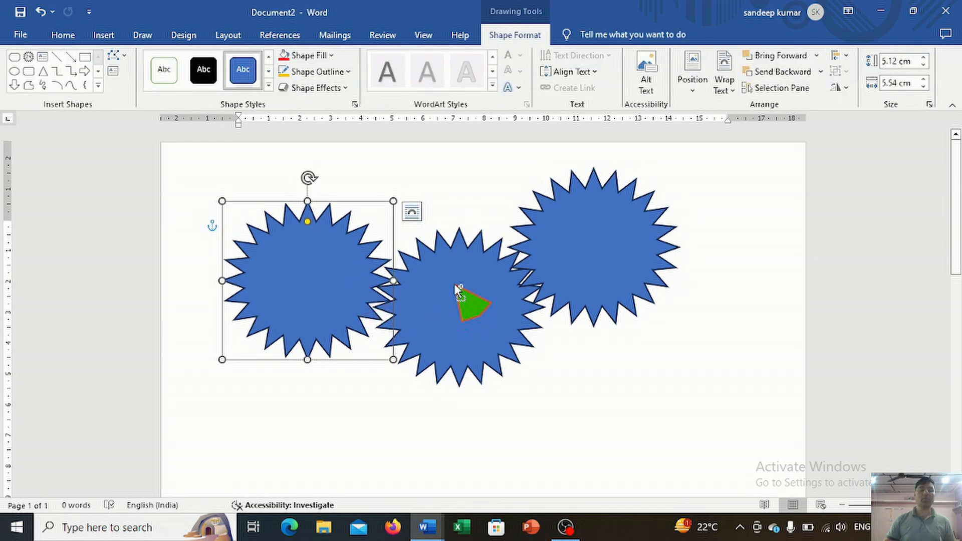
Group the three stars and shrink the group to about 3.84 cm high by 7.32 cm wide, placed near the page's upper middle.
left_click(455, 296, "shift")
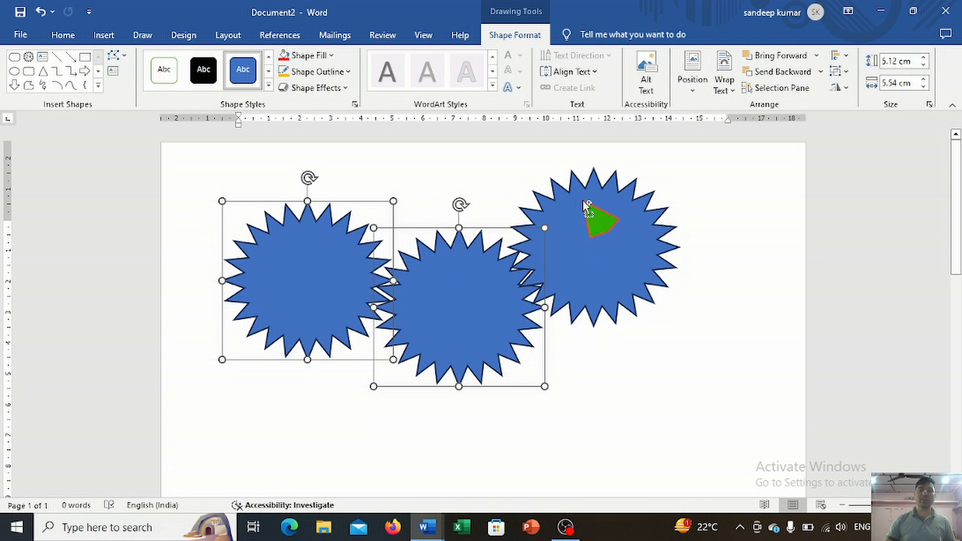
left_click(584, 203, "shift")
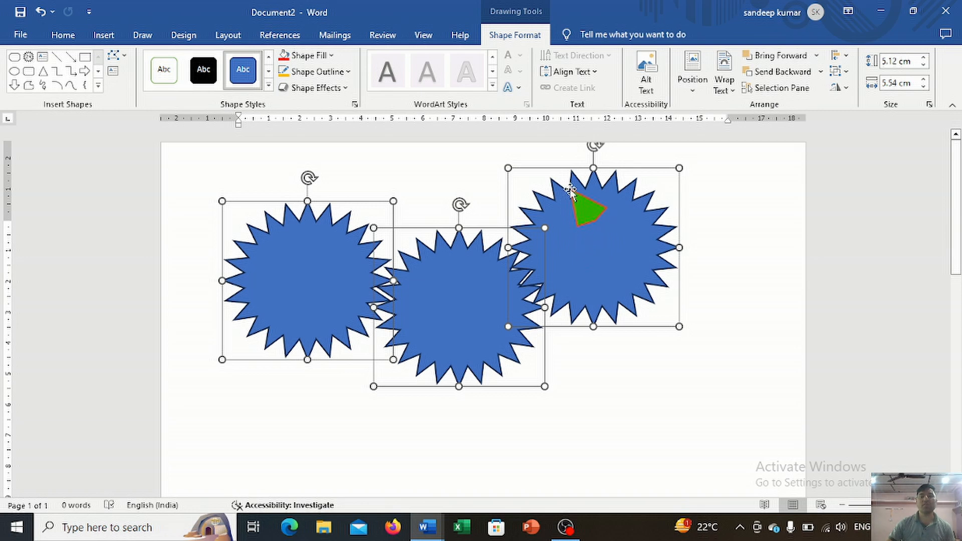
right_click(571, 188)
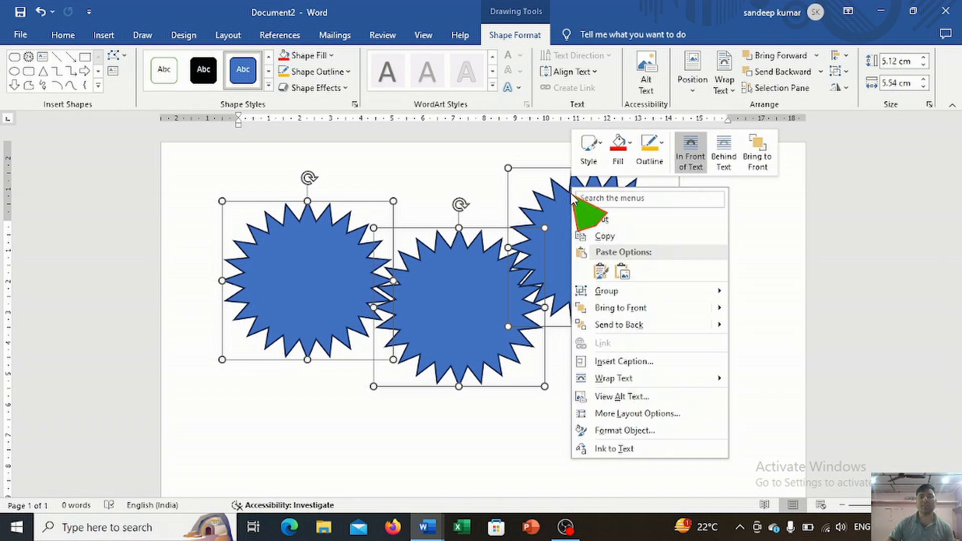
mouse_move(614, 294)
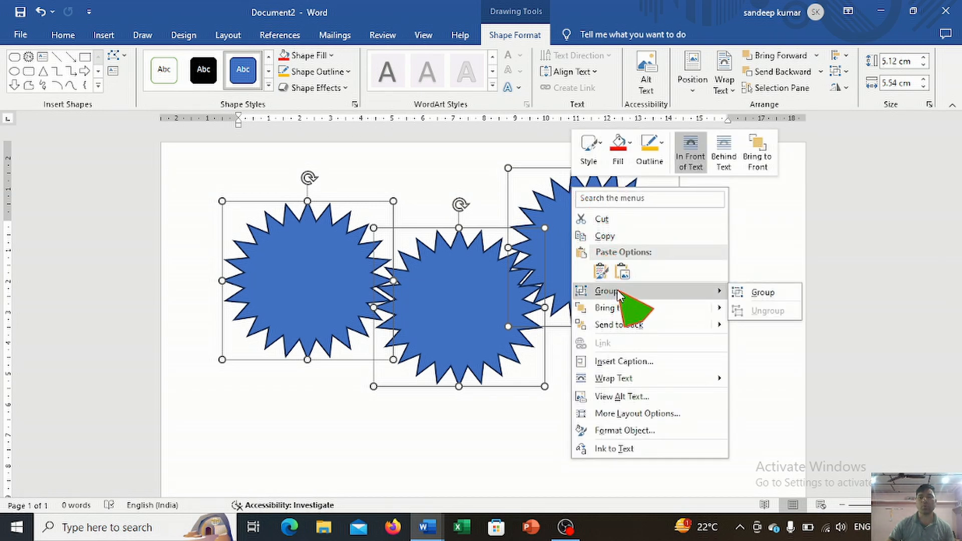
left_click(757, 292)
left_click_drag(684, 392, 453, 292)
left_click_drag(348, 234, 460, 279)
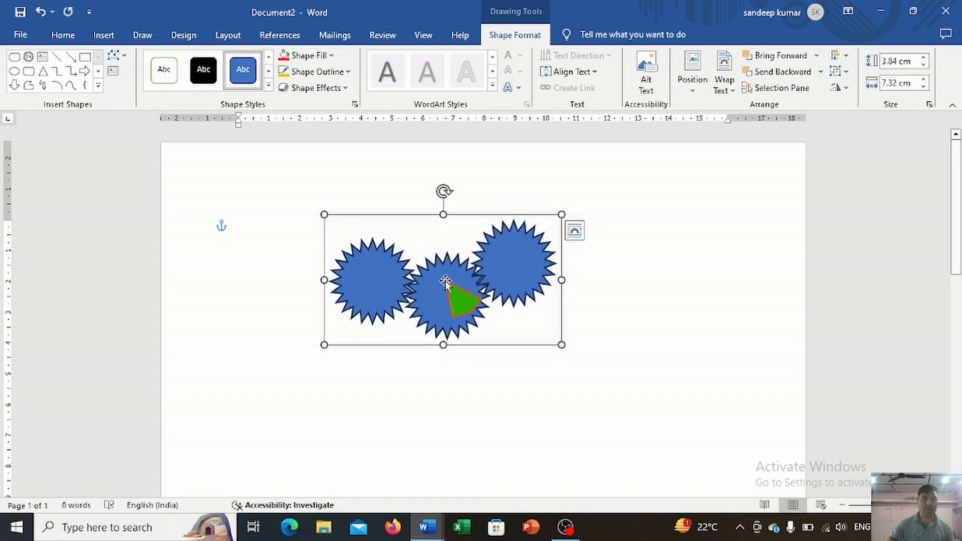
Ungroup the three stars.
right_click(447, 279)
mouse_move(501, 114)
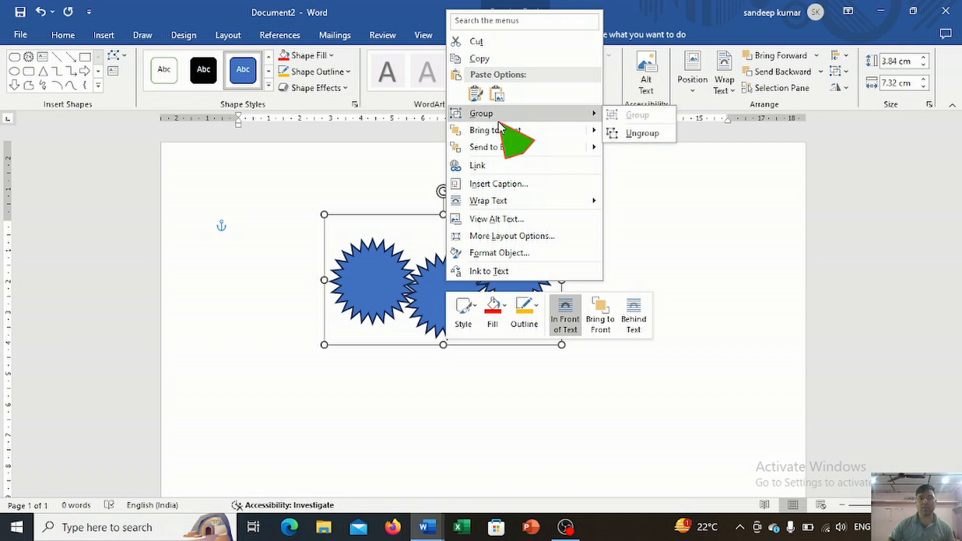
left_click(626, 133)
Move the stars individually into a triangle, with two side by side above and one centred below them.
left_click_drag(527, 266, 477, 365)
left_click(498, 363)
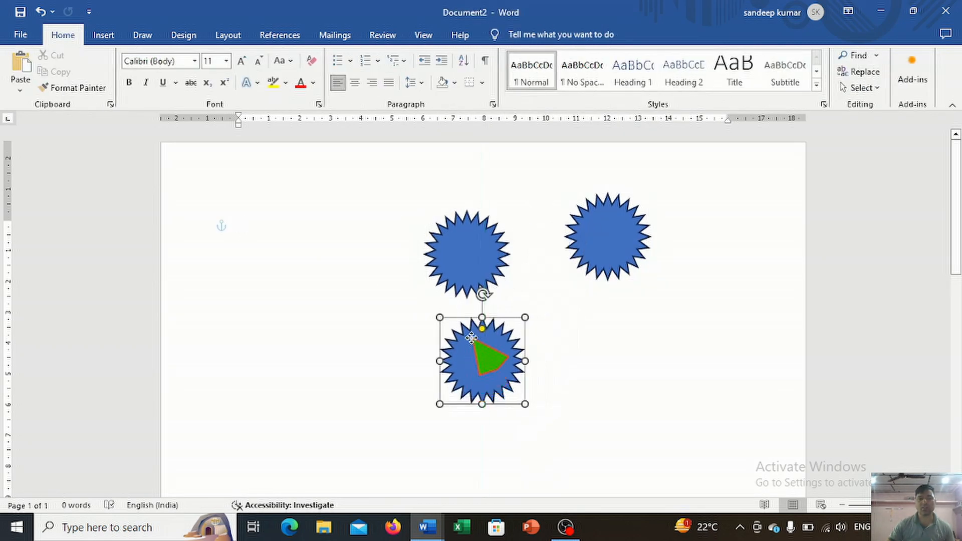
left_click_drag(469, 278, 378, 265)
left_click_drag(476, 371, 449, 327)
left_click_drag(612, 237, 515, 244)
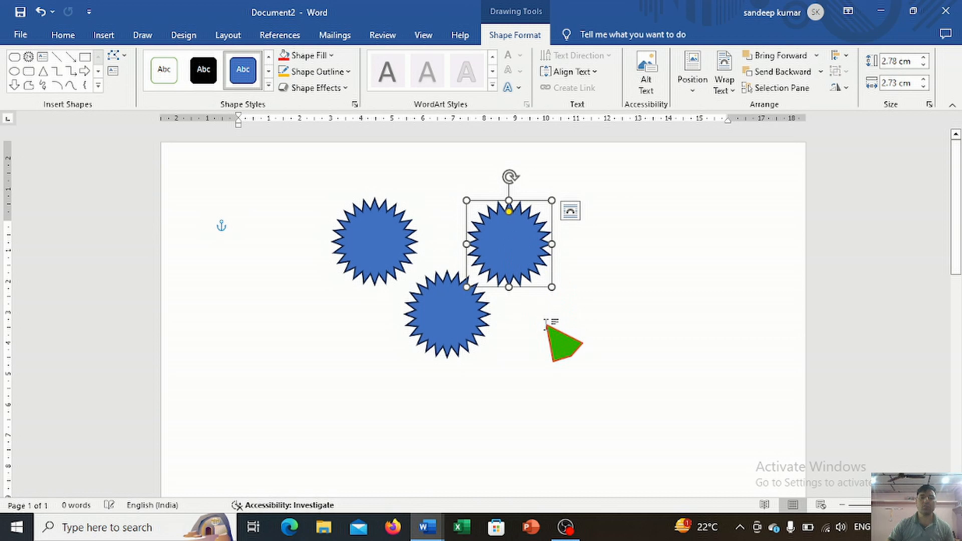
Group the three triangularly arranged stars into one object again.
left_click_drag(358, 303, 379, 249)
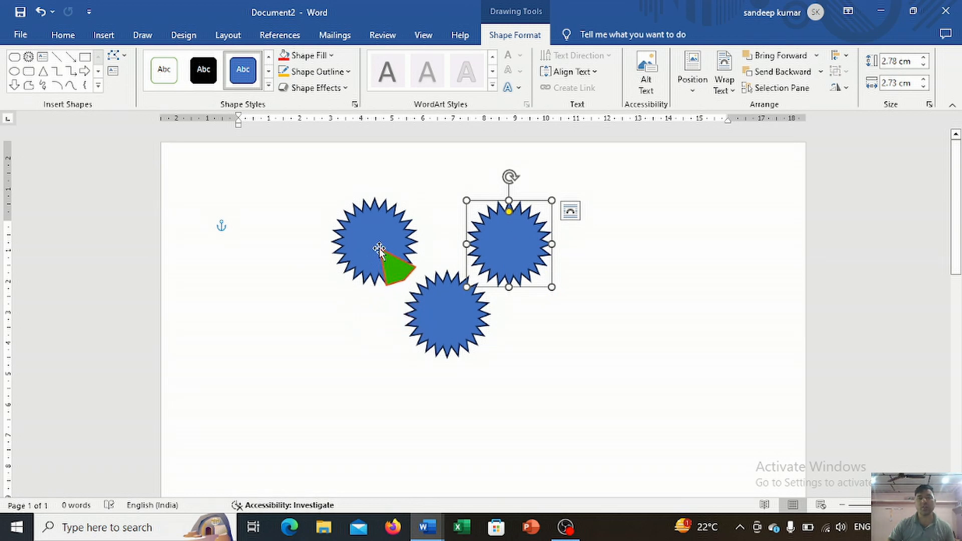
left_click(385, 259, "shift")
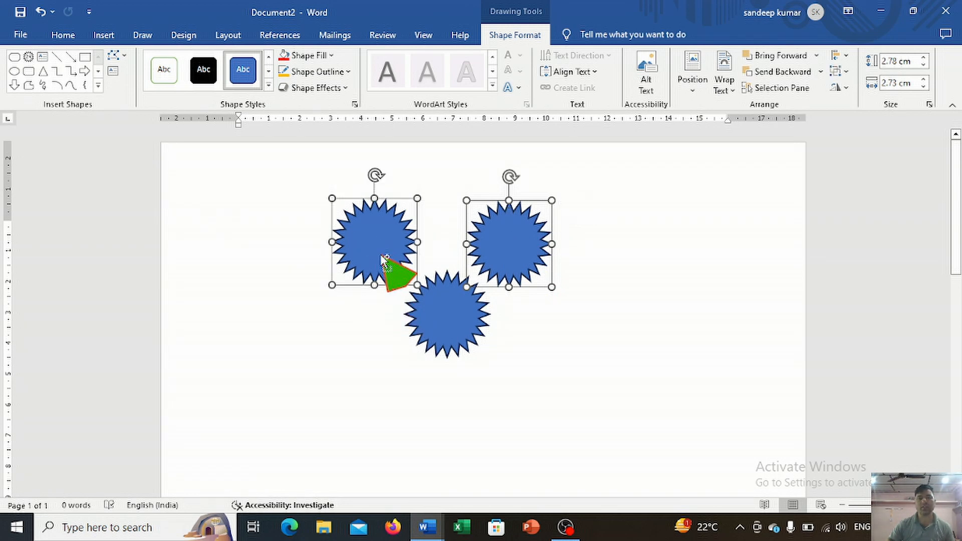
left_click(441, 307, "shift")
right_click(439, 303)
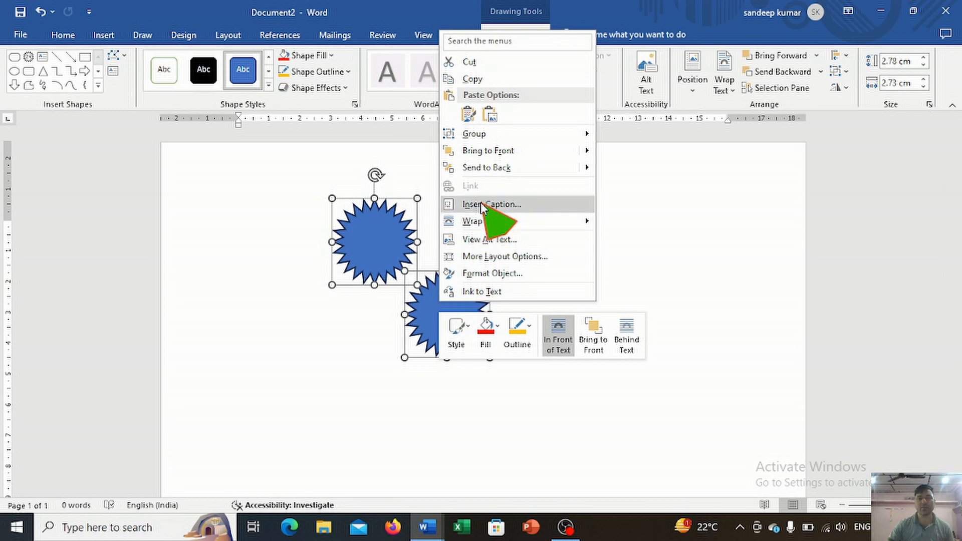
mouse_move(513, 139)
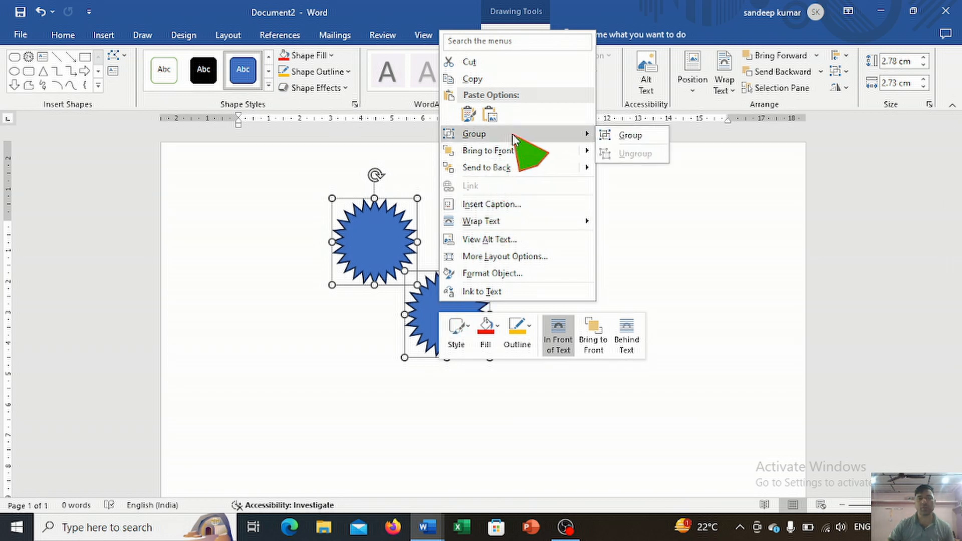
left_click(626, 135)
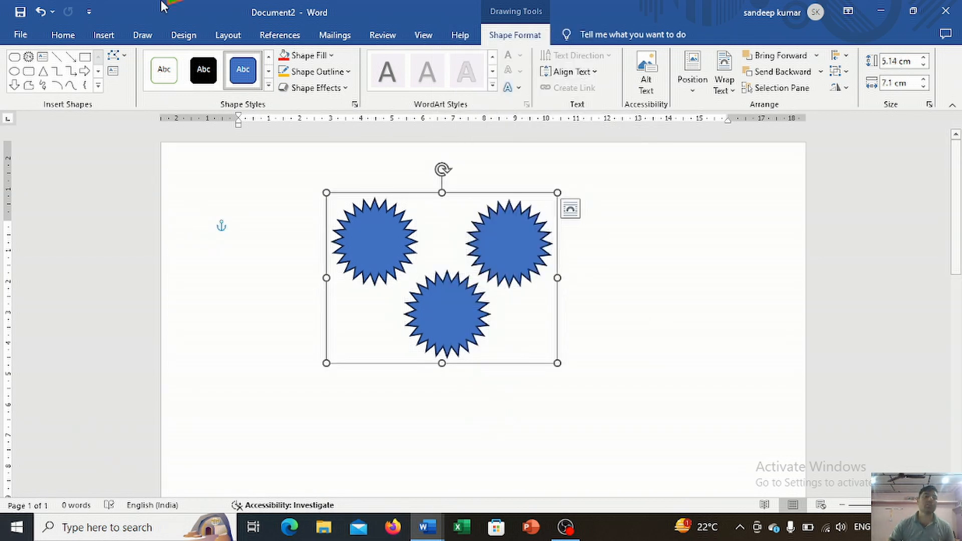
left_click(111, 38)
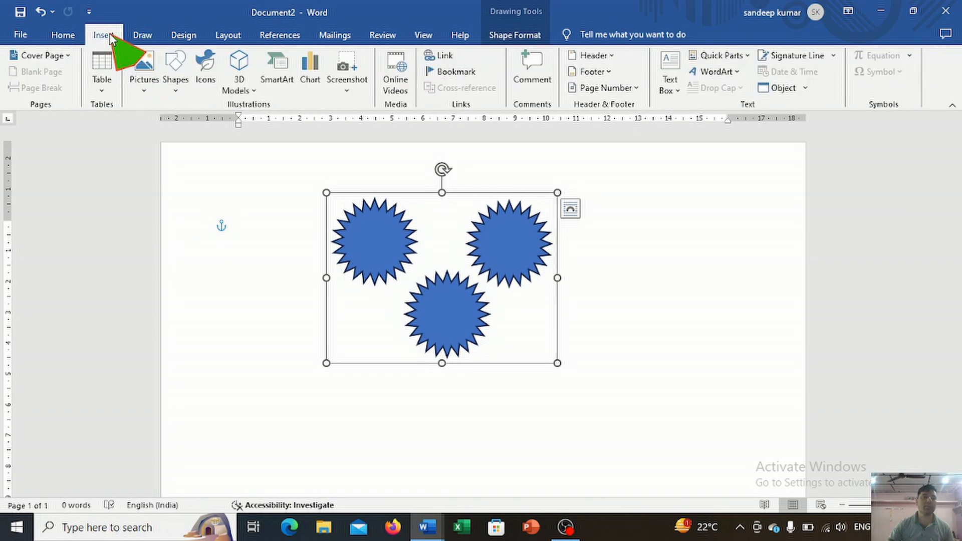
left_click(176, 90)
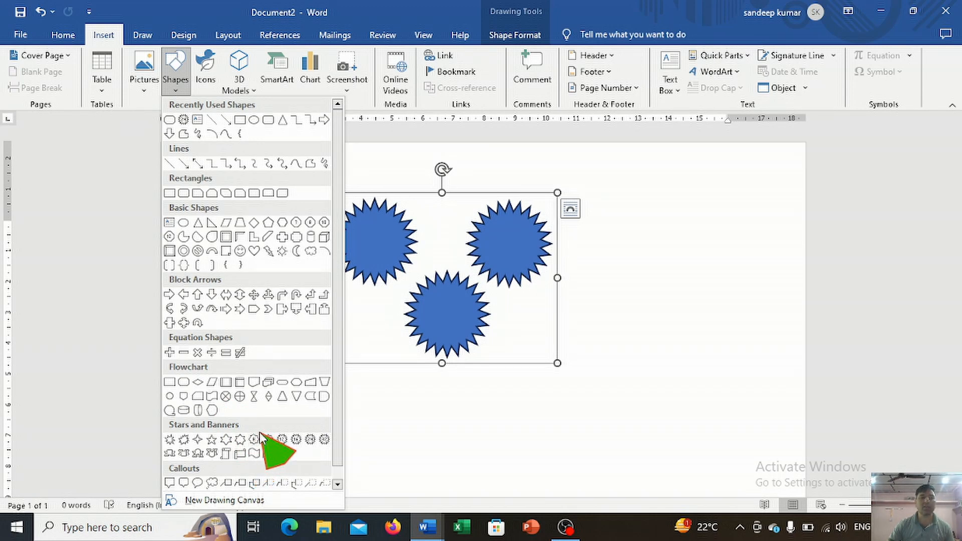
left_click(398, 396)
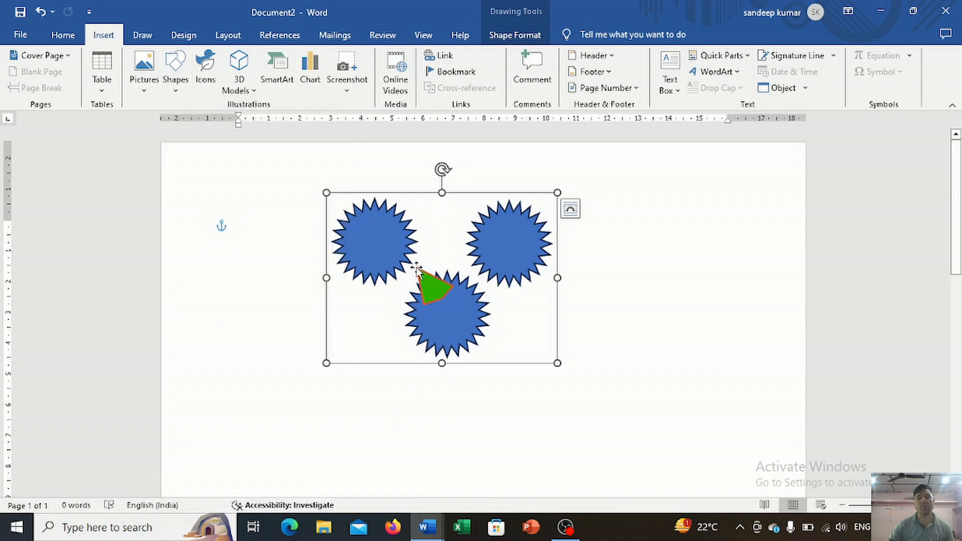